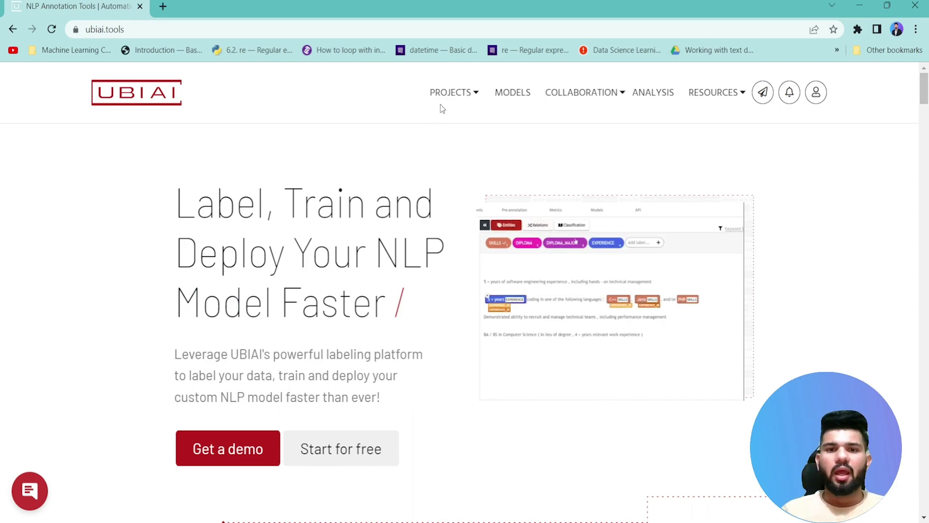
Start a new project from the Projects menu
click(475, 93)
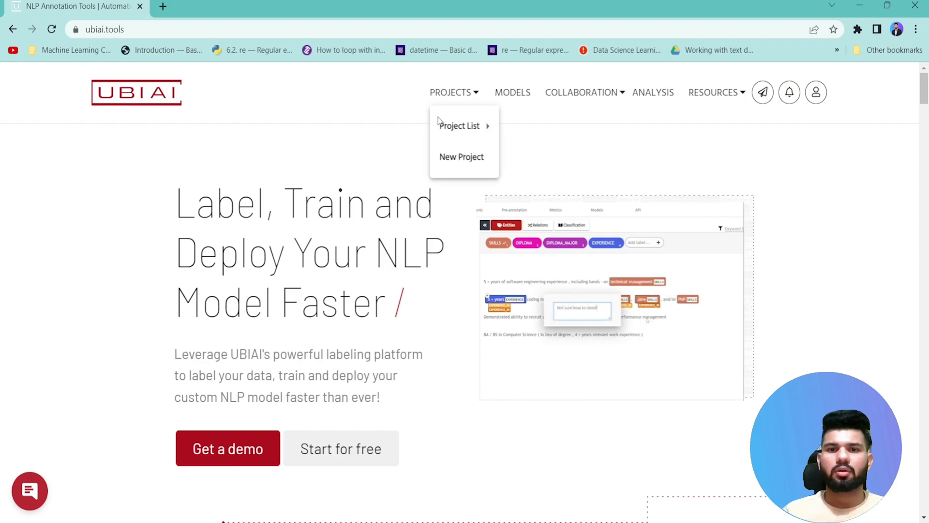
mouse_move(441, 125)
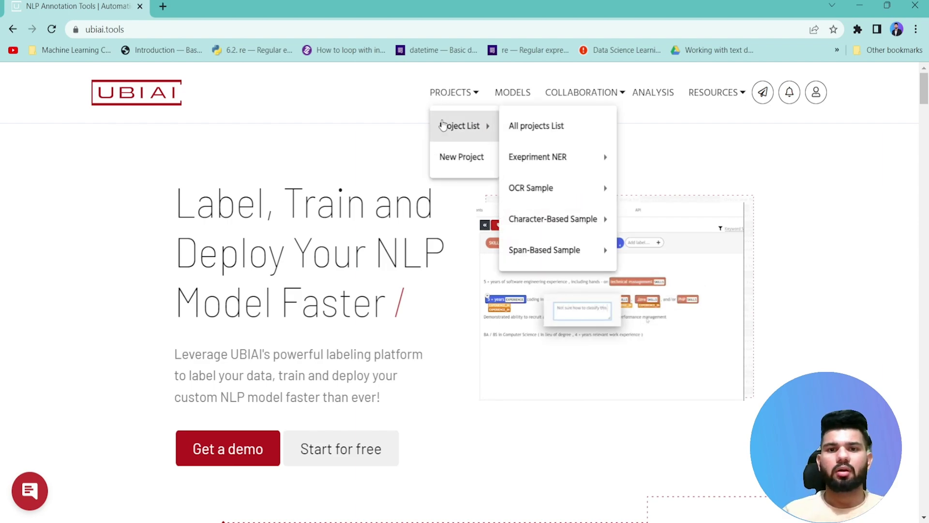
click(462, 165)
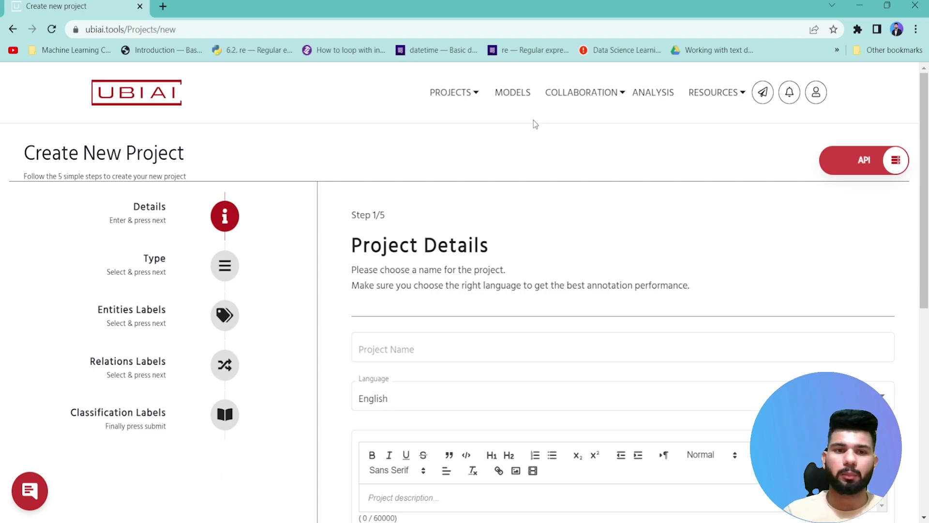
scroll(444, 253, down, 1)
Name the project 'Experiment LAYOUTLM' and continue to the project type step
click(438, 286)
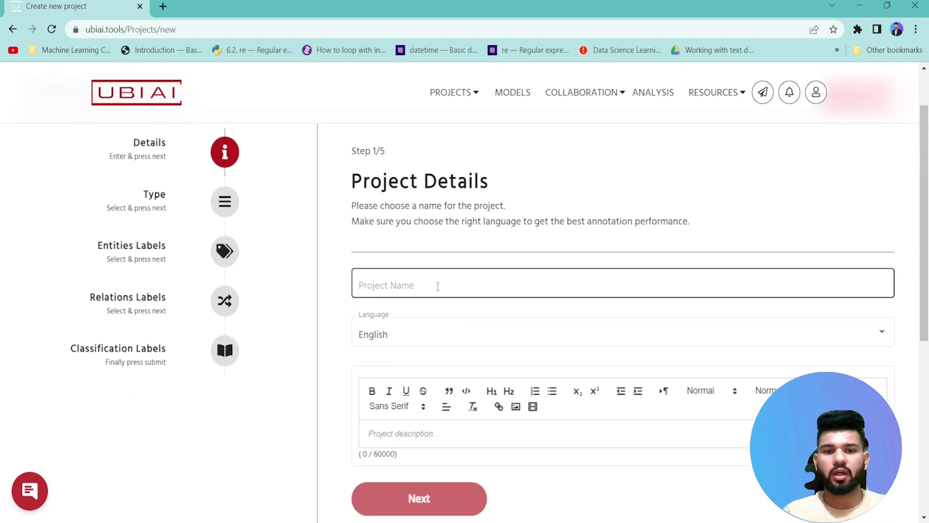
text(E)
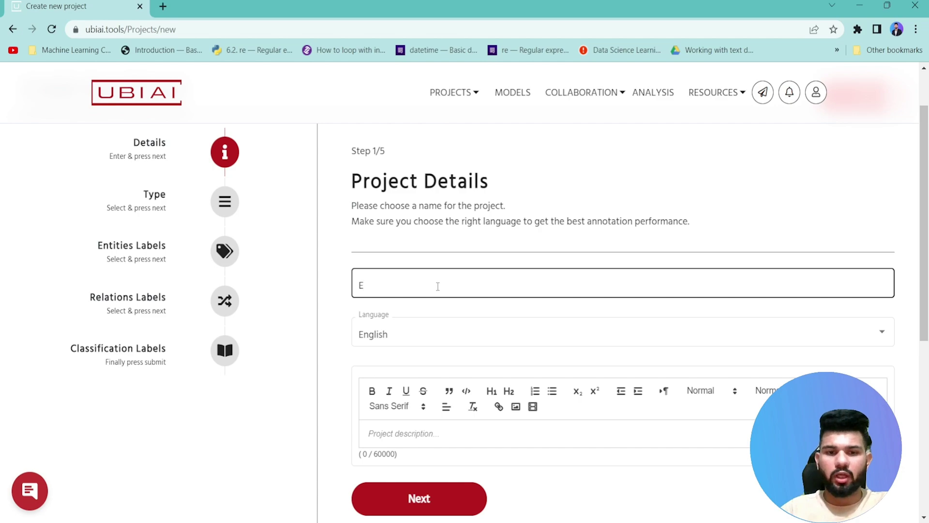
text(xperimet)
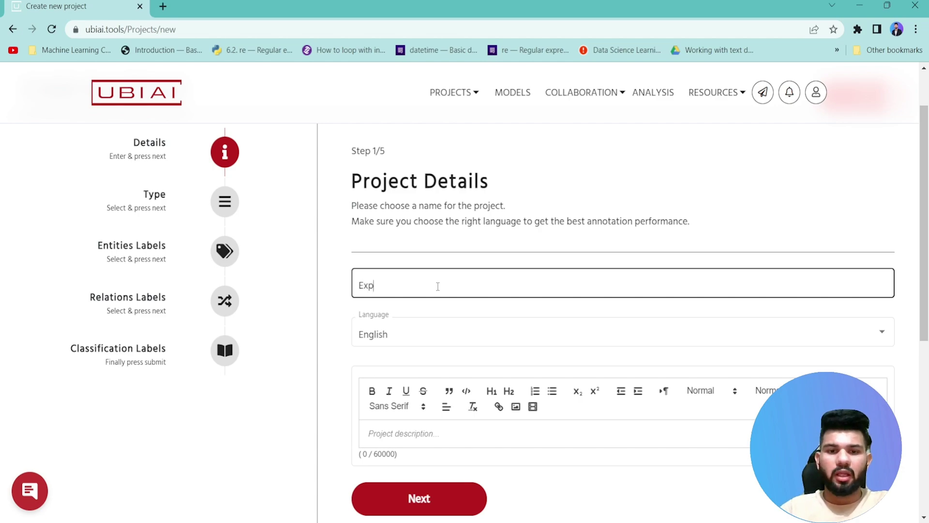
key(BackSpace)
key(BackSpace)
text(nt LAYOUTLM)
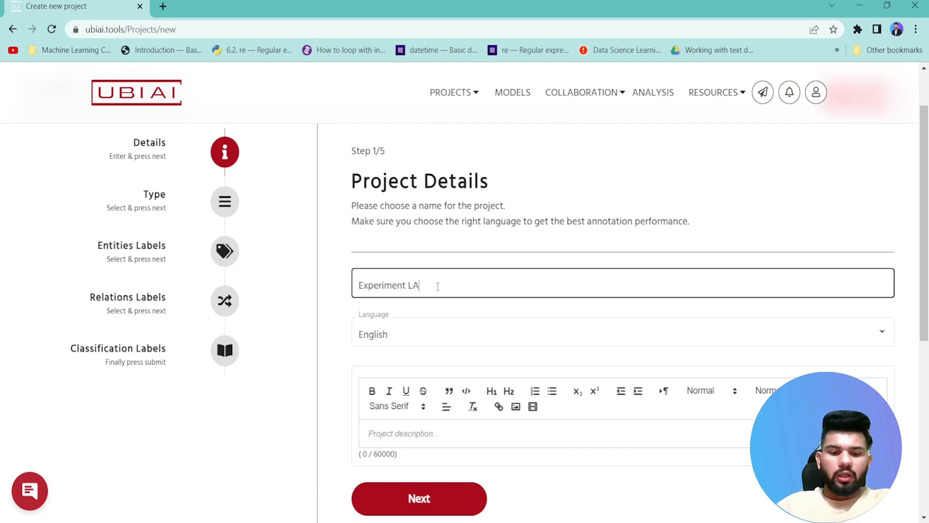
key(Tab)
scroll(440, 335, down, 1)
scroll(440, 334, down, 2)
click(419, 436)
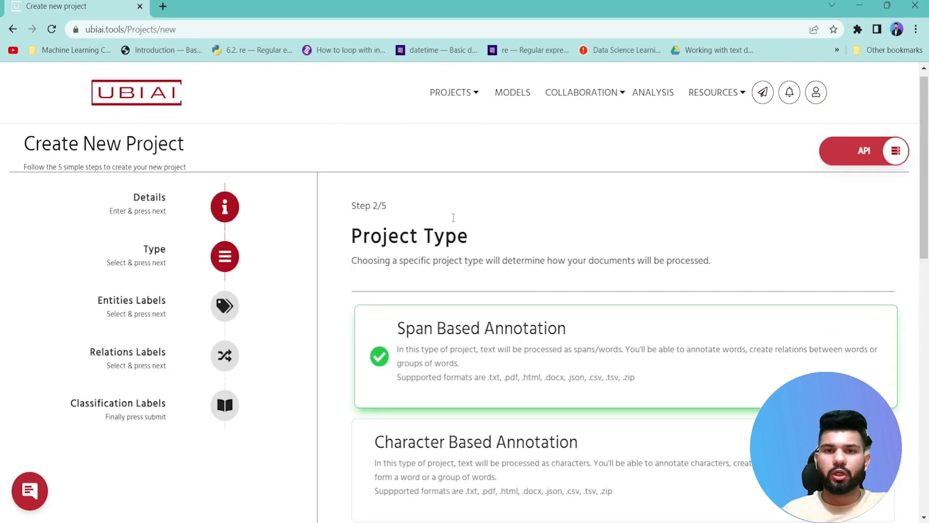
Pick OCR Annotation as the project type, replacing Image Classification, and continue
scroll(460, 207, down, 1)
scroll(460, 244, up, 1)
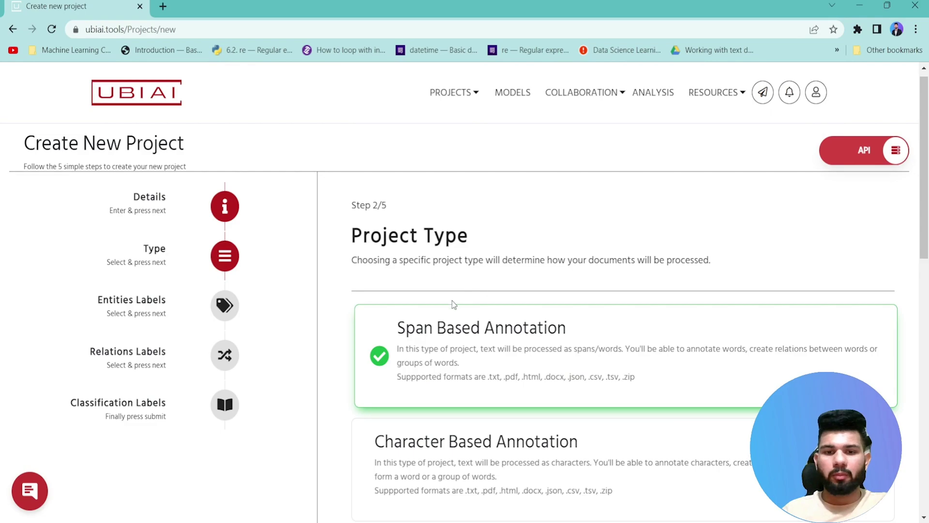
scroll(441, 246, up, 1)
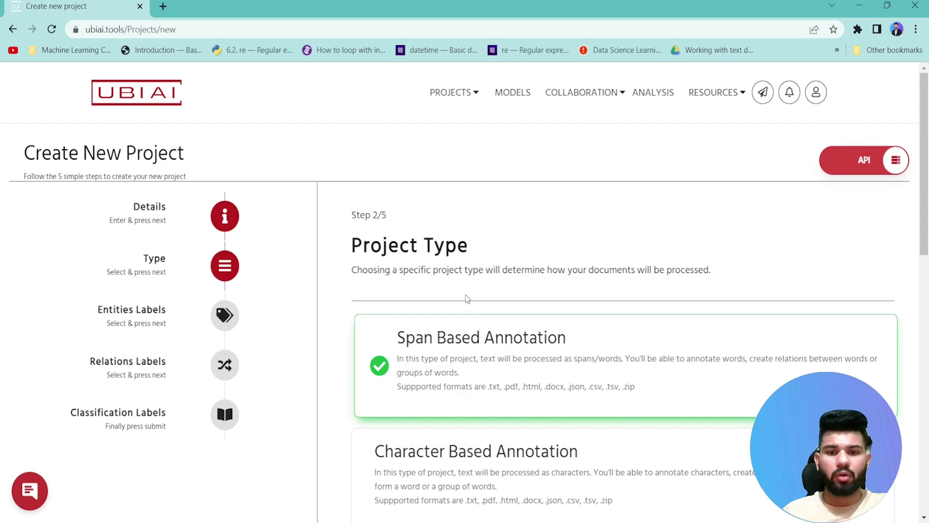
scroll(465, 297, down, 4)
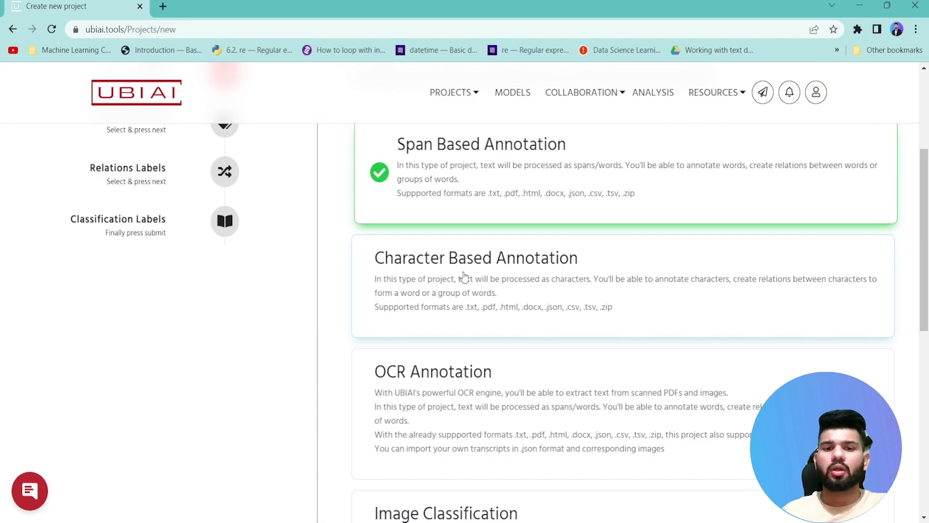
scroll(484, 285, down, 2)
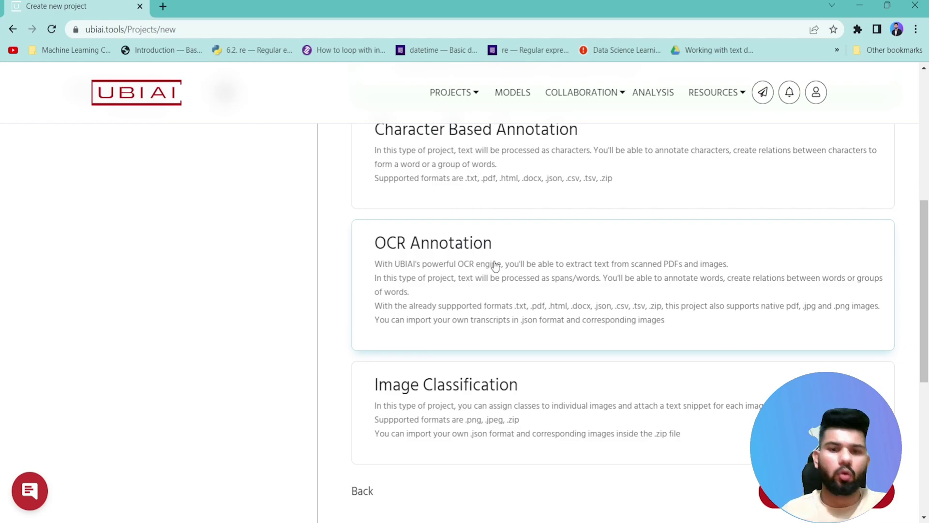
scroll(494, 266, down, 3)
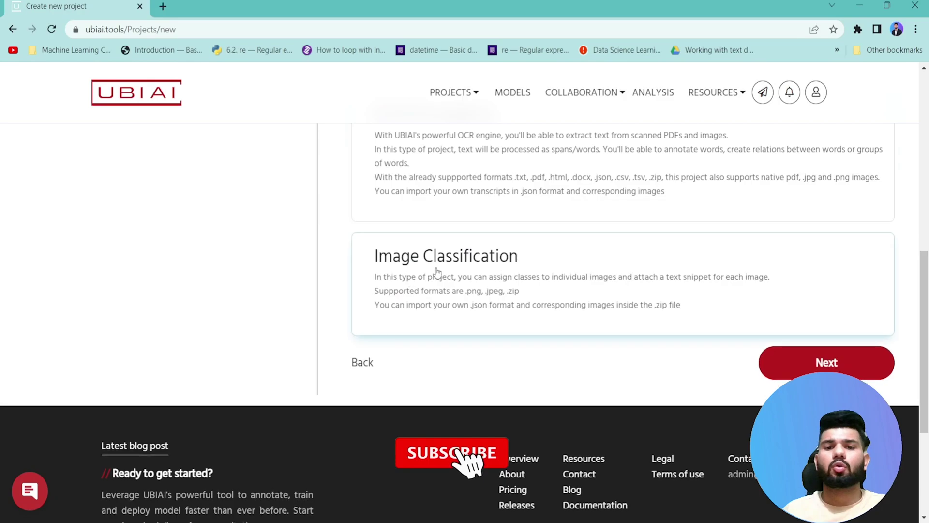
click(438, 273)
scroll(435, 349, up, 3)
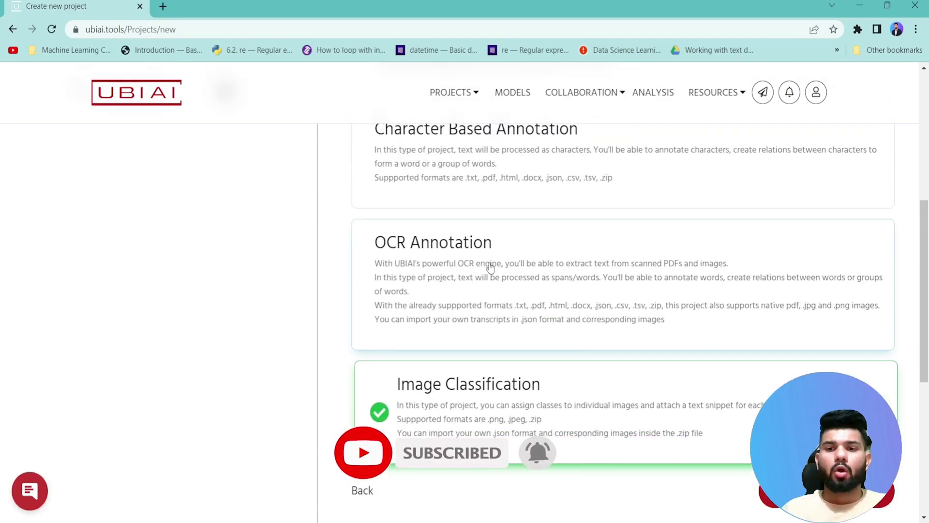
click(508, 268)
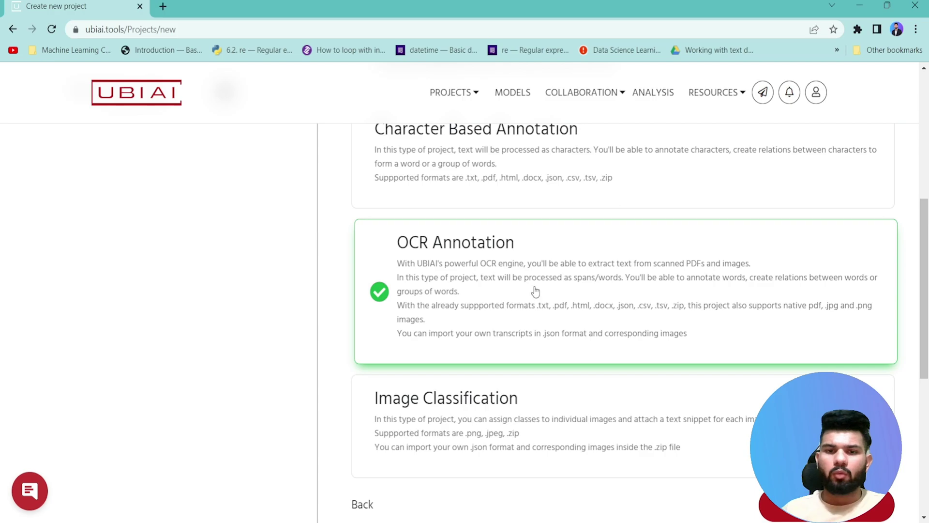
scroll(535, 290, down, 3)
click(799, 380)
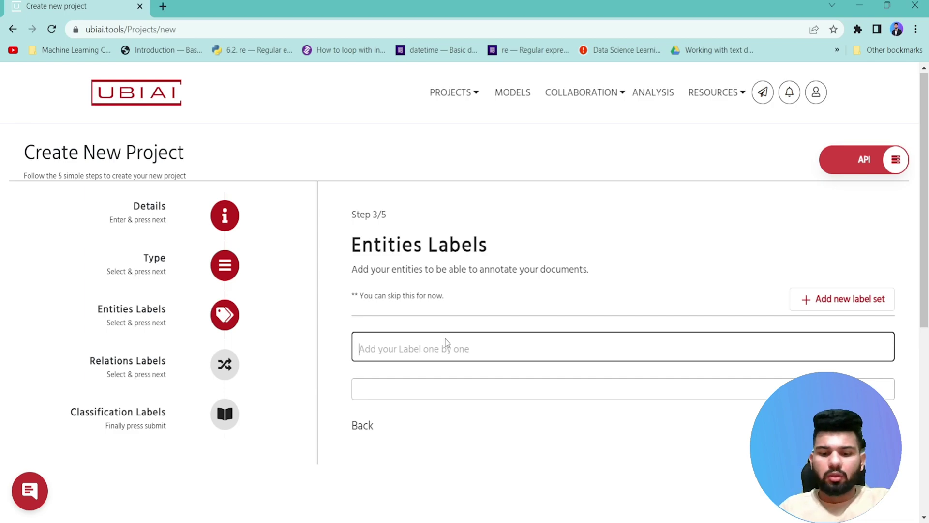
Add entity labels SELLER, ADDRESS, INOVICE_DATE and INVOICE_TOTAL
text(SELL)
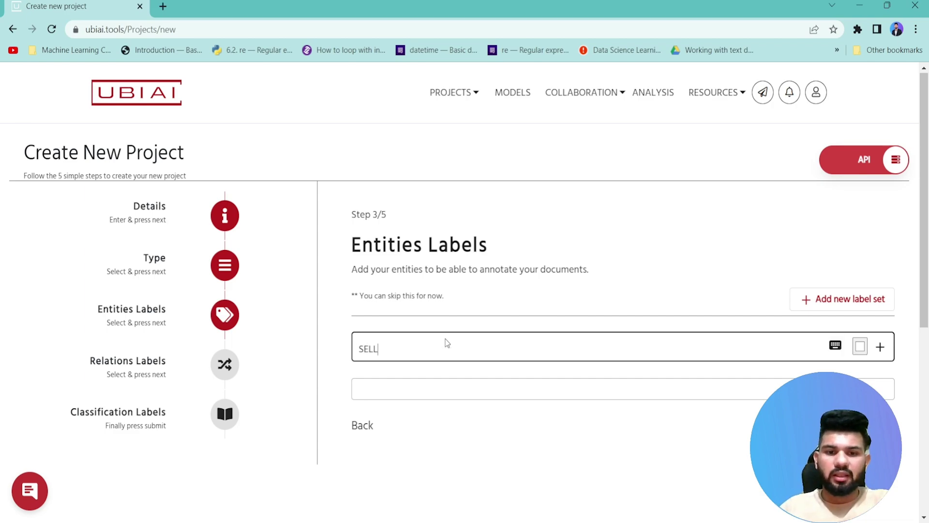
text(ERT)
key(BackSpace)
key(Return)
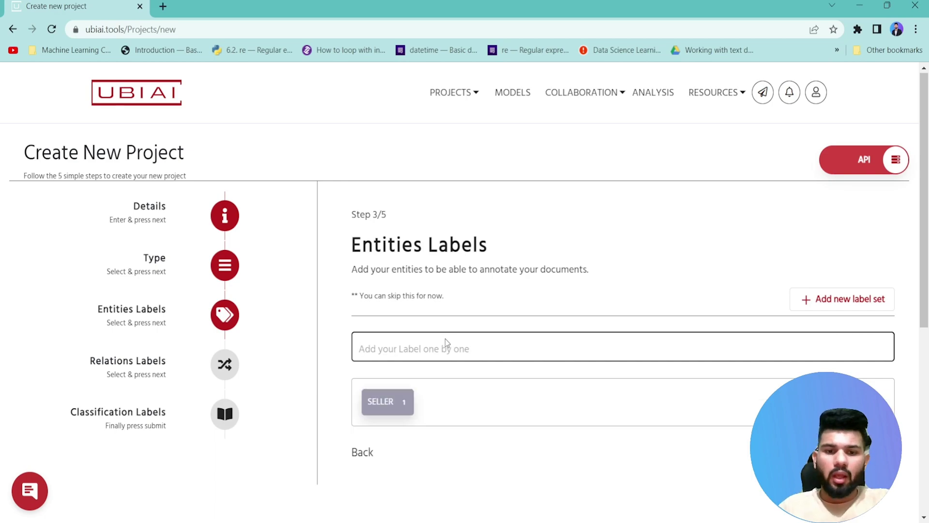
text(ADDRESS)
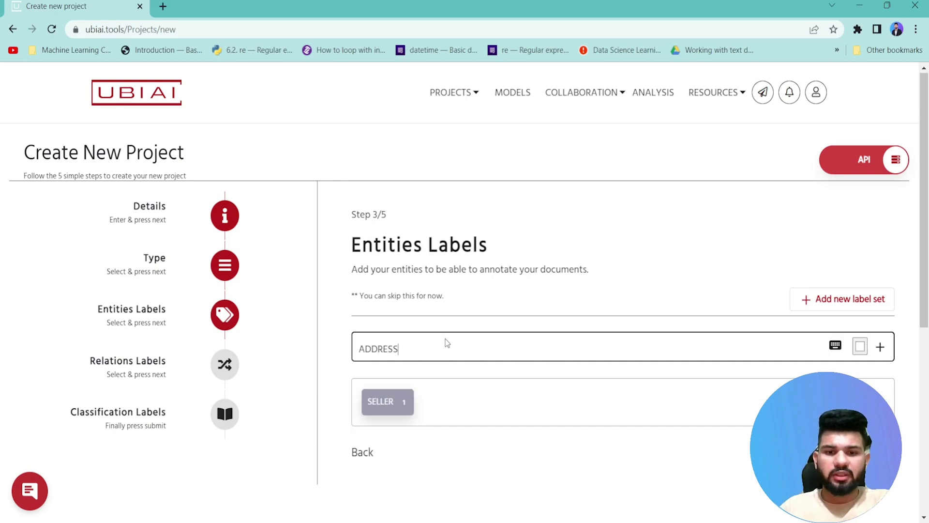
key(Return)
text(INOV)
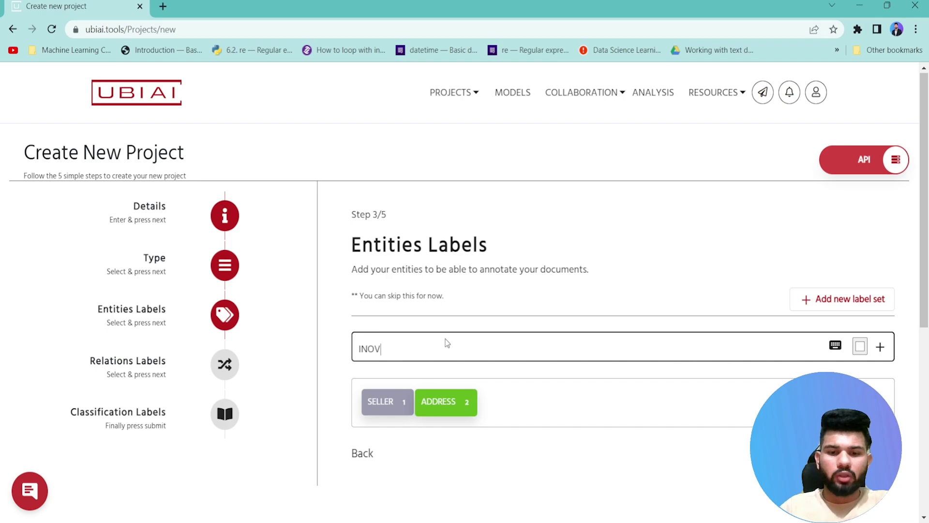
text(ICE DATE)
key(BackSpace)
key(BackSpace)
key(BackSpace)
key(BackSpace)
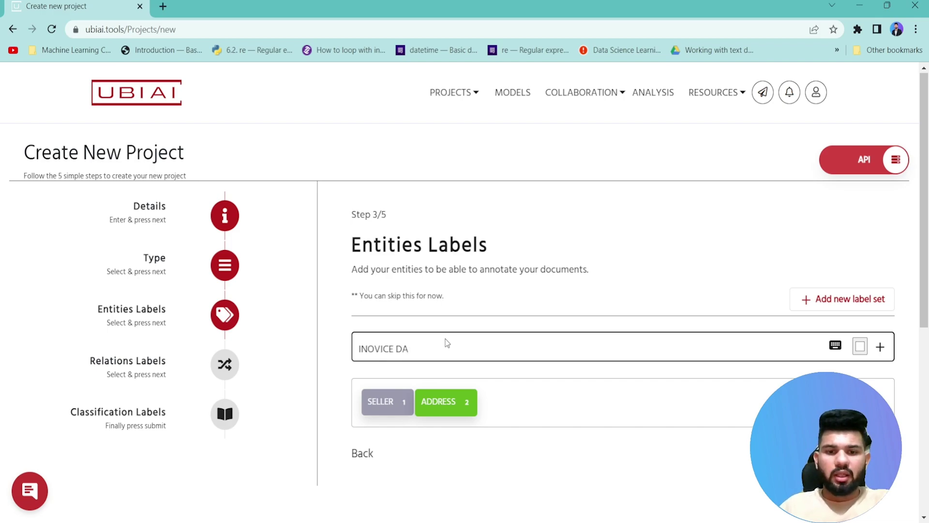
text(_DATE)
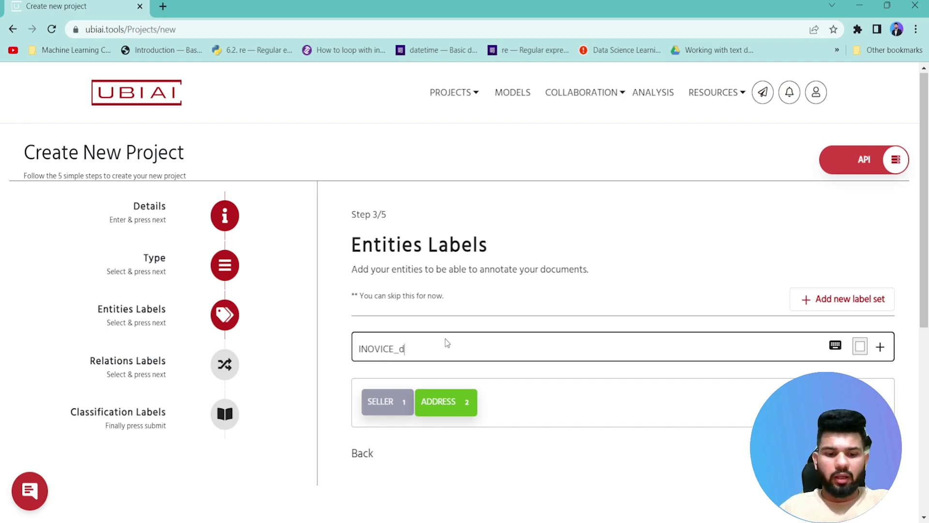
key(BackSpace)
key(BackSpace)
key(BackSpace)
key(BackSpace)
text(DATE)
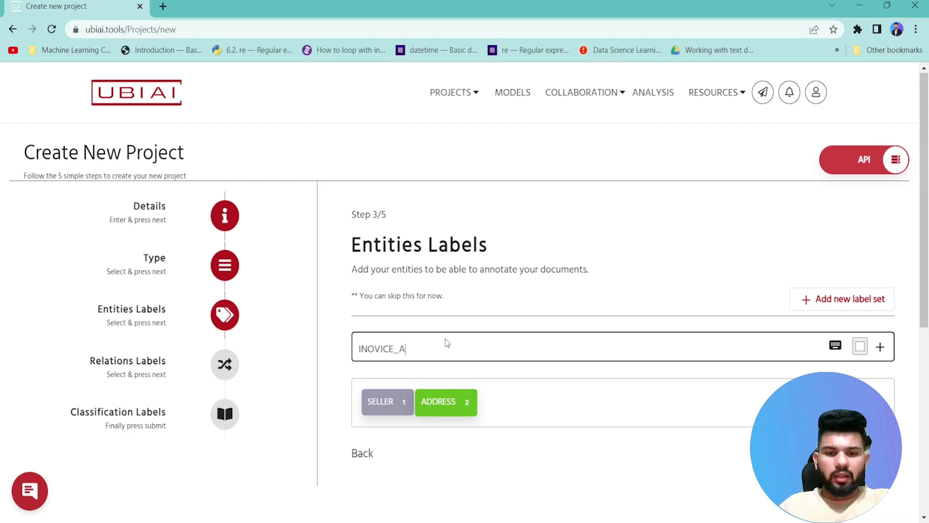
key(Return)
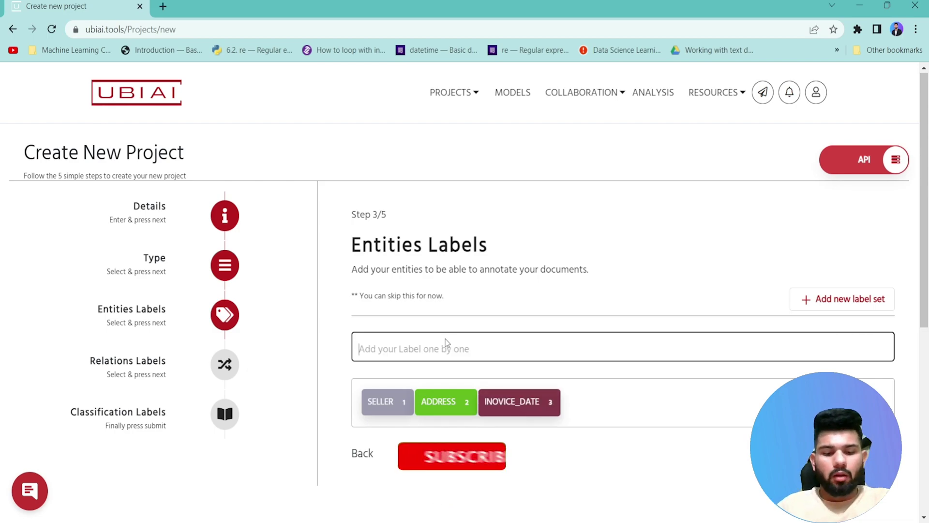
text(INVOICE_TOTAL)
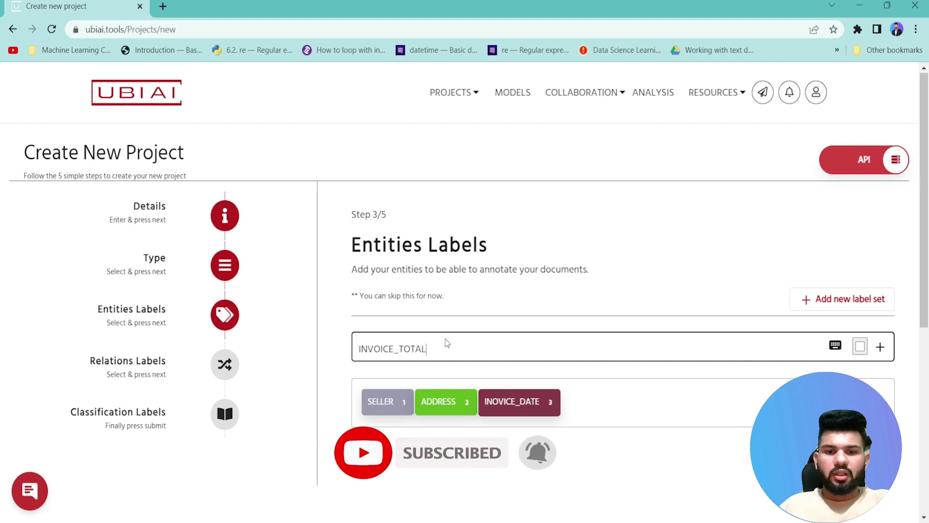
key(Return)
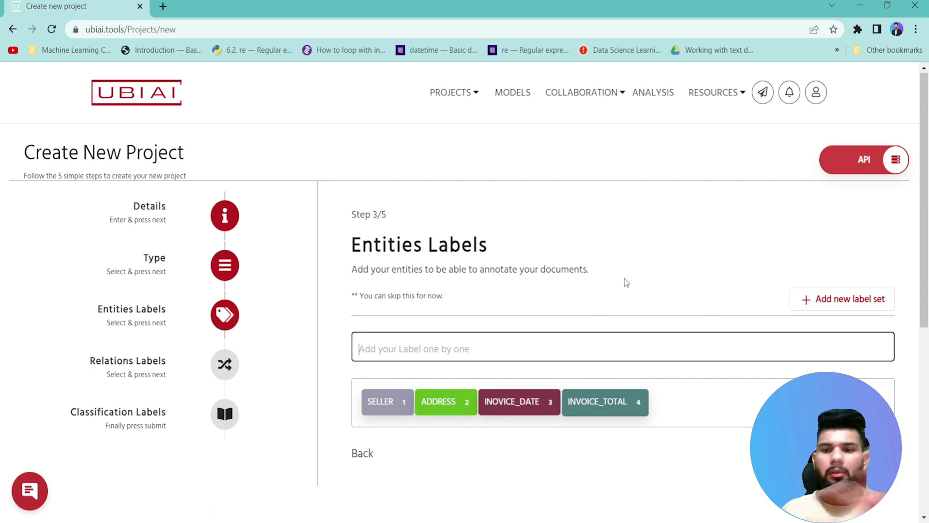
Skip the relations and classification steps and submit to create the project
click(868, 453)
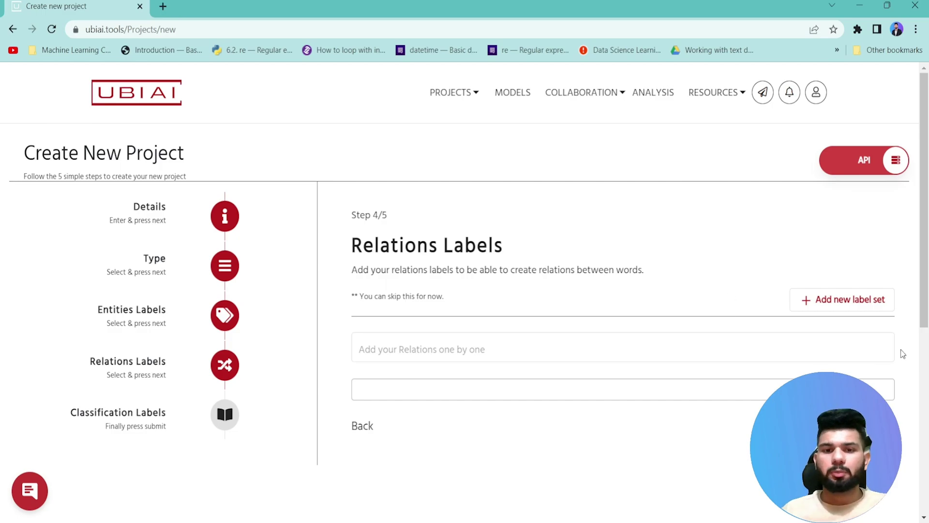
click(866, 426)
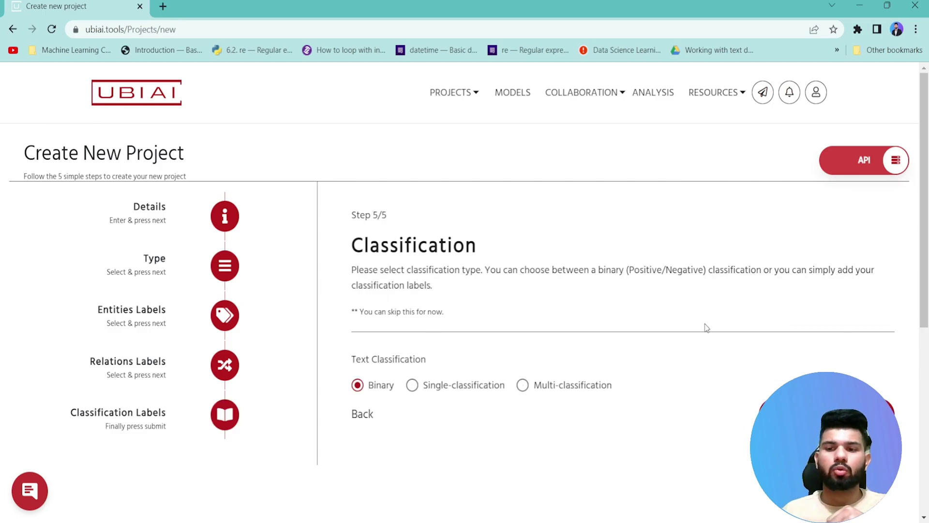
click(866, 414)
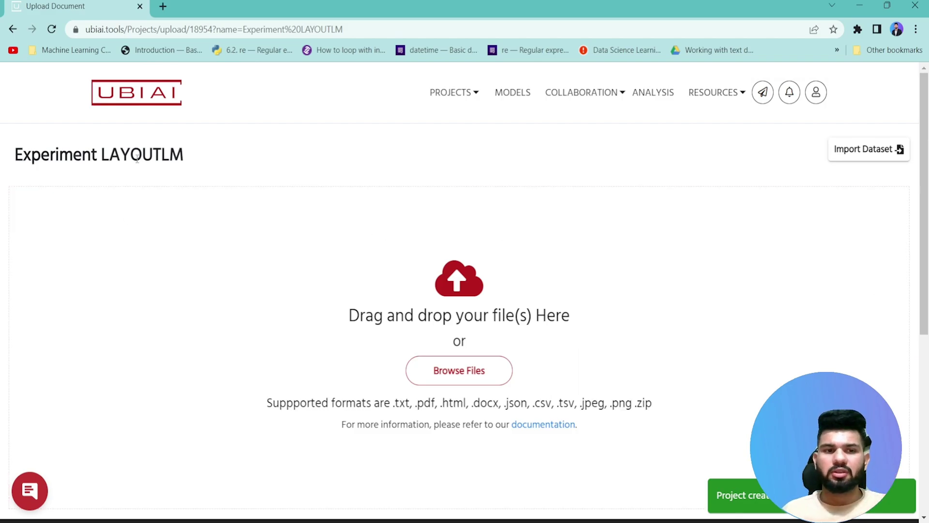
Upload the three invoice images with No pre-annotation
drag(204, 156, 2, 147)
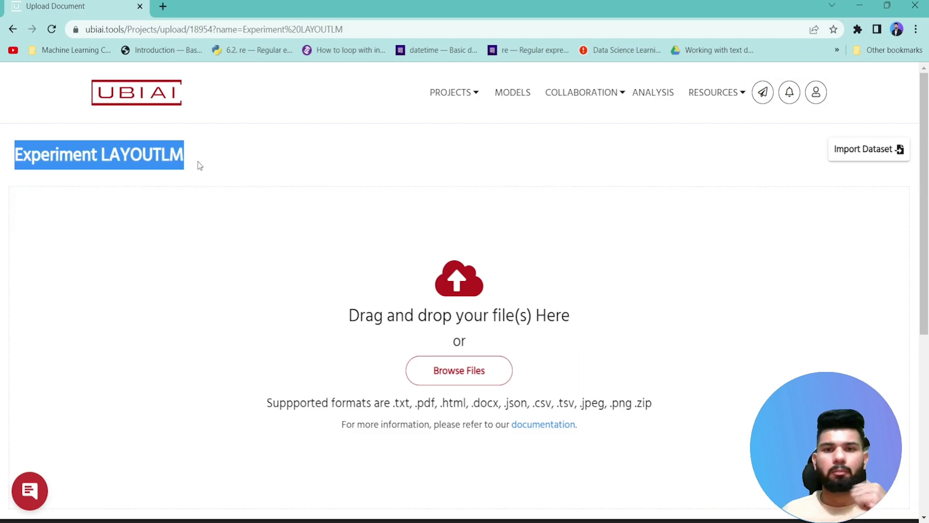
scroll(453, 315, down, 2)
scroll(572, 302, up, 1)
scroll(573, 302, up, 1)
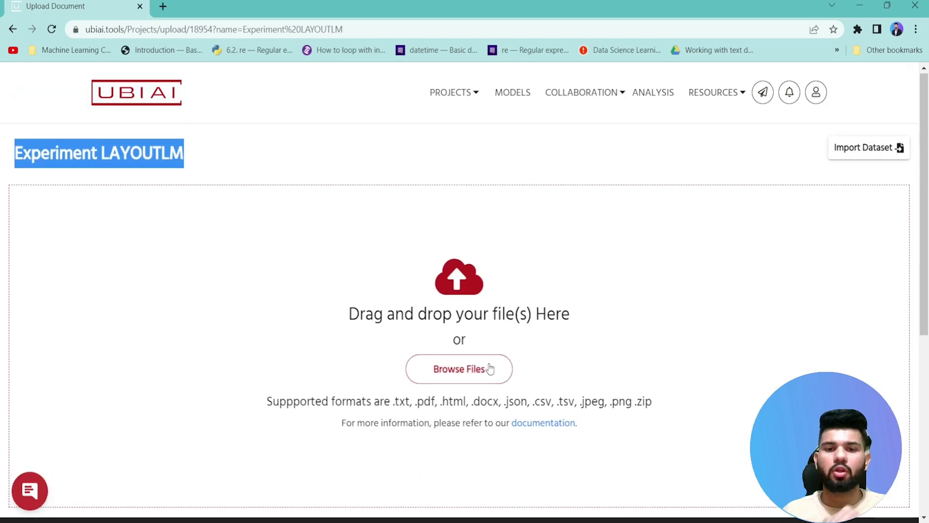
click(471, 376)
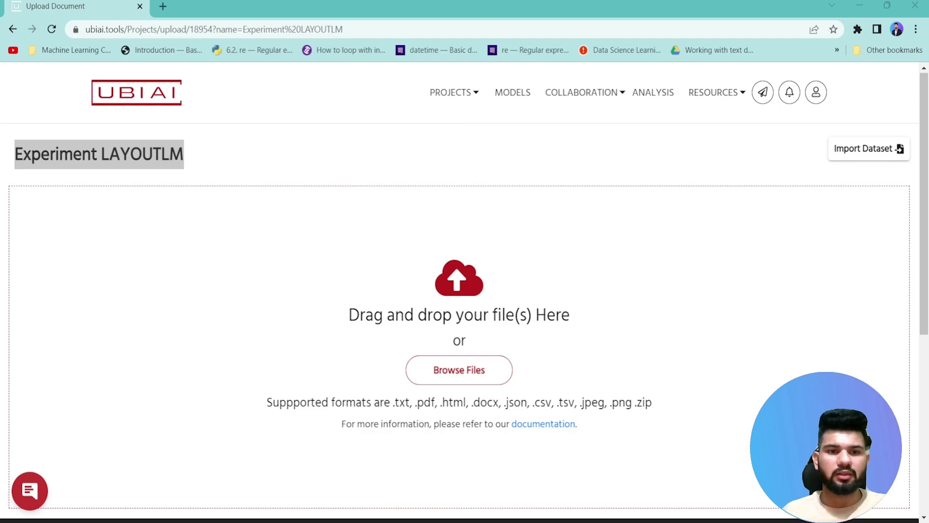
key(Return)
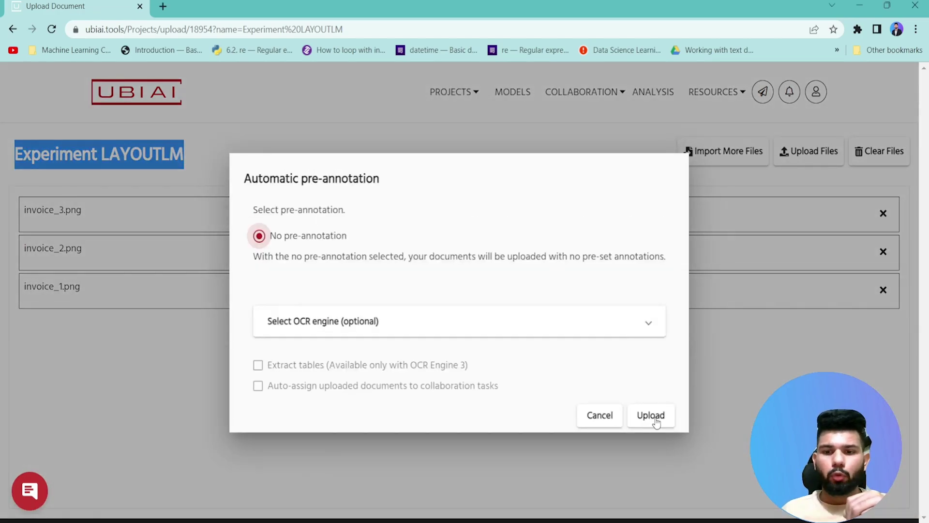
click(651, 416)
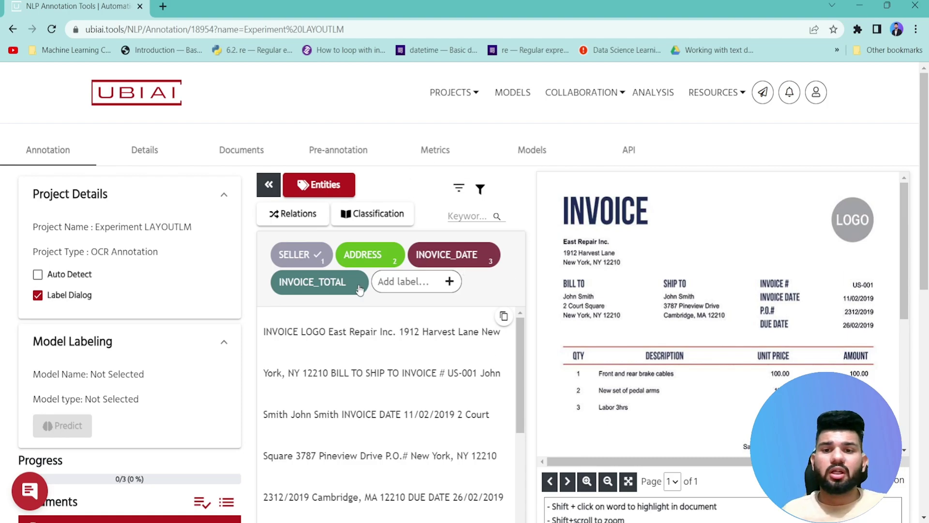
Tag seller East Repair Inc., its street address, date 11/02/2019 and total $154.06
click(269, 184)
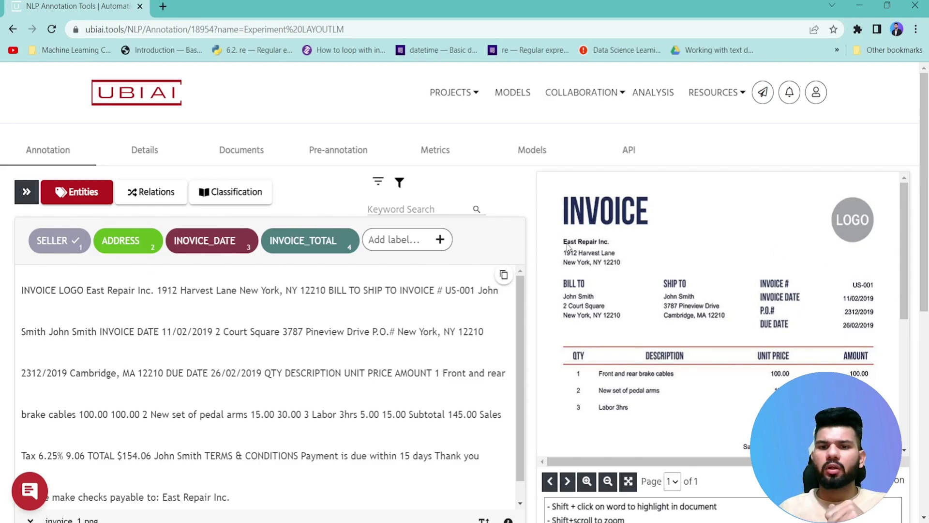
drag(562, 242, 625, 251)
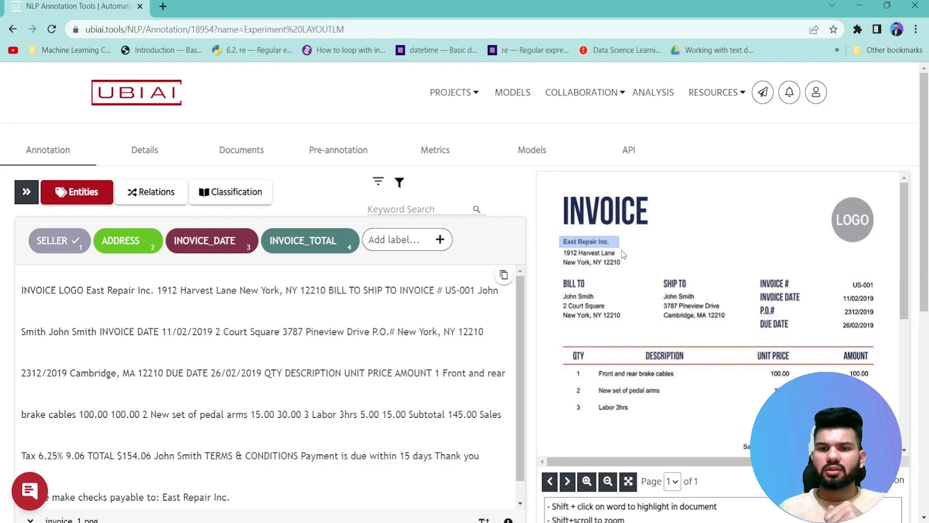
click(687, 377)
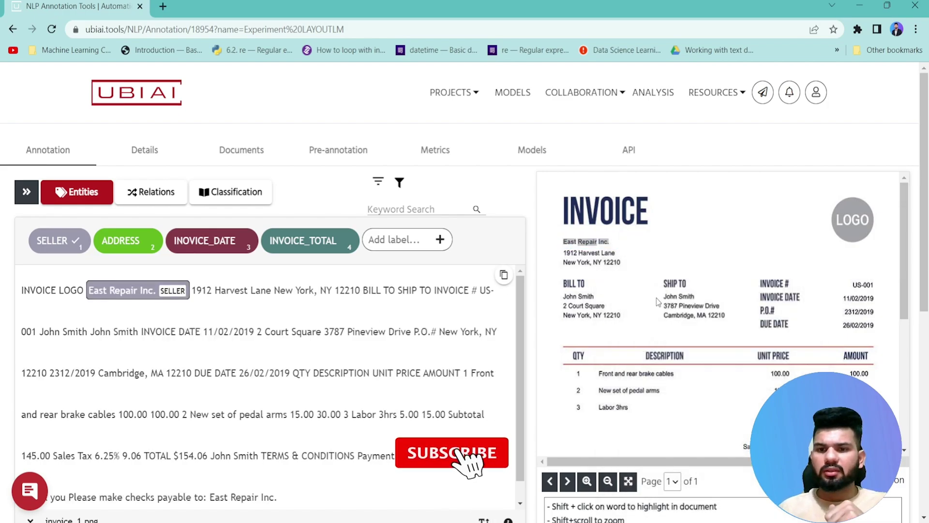
drag(562, 249, 624, 272)
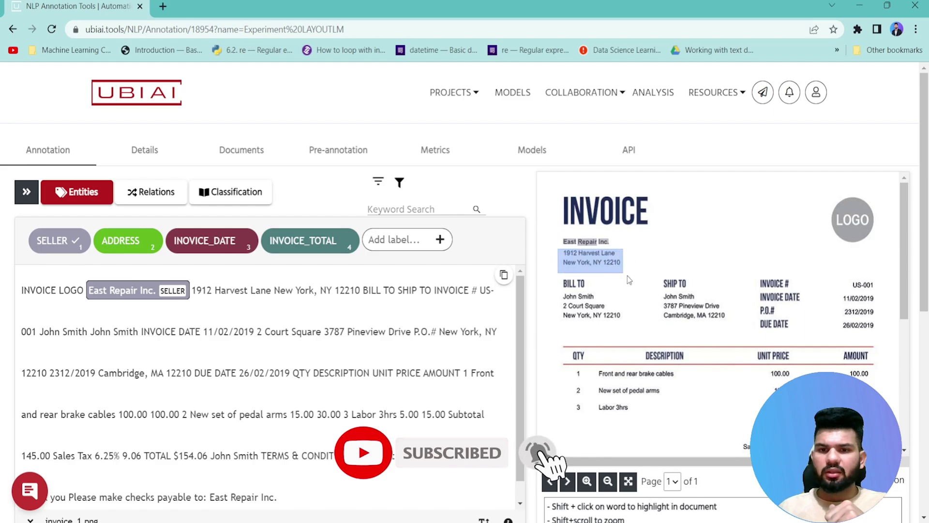
click(697, 420)
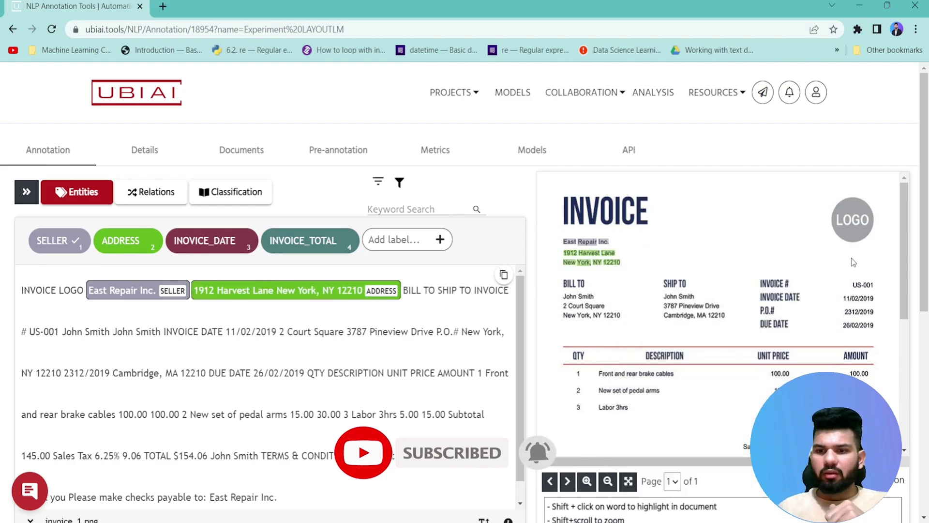
drag(841, 296, 884, 310)
click(728, 462)
scroll(822, 368, down, 2)
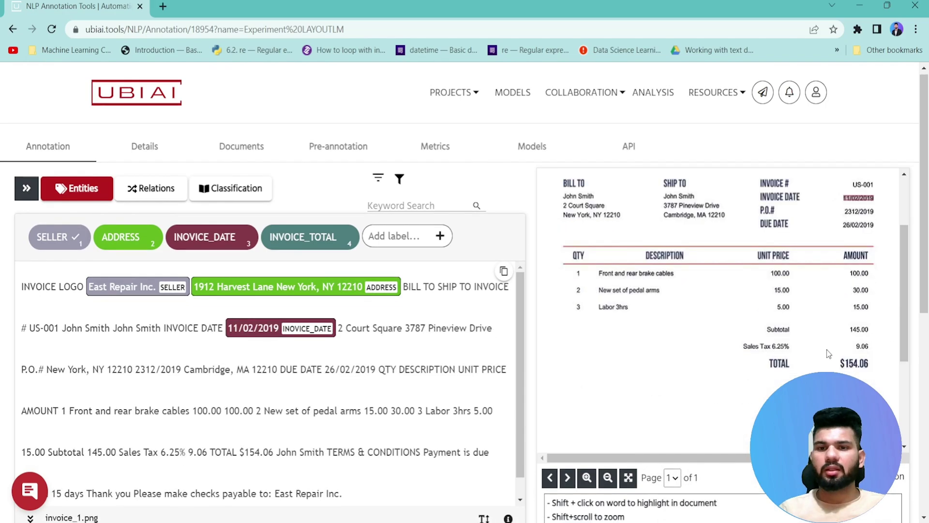
drag(831, 359, 877, 367)
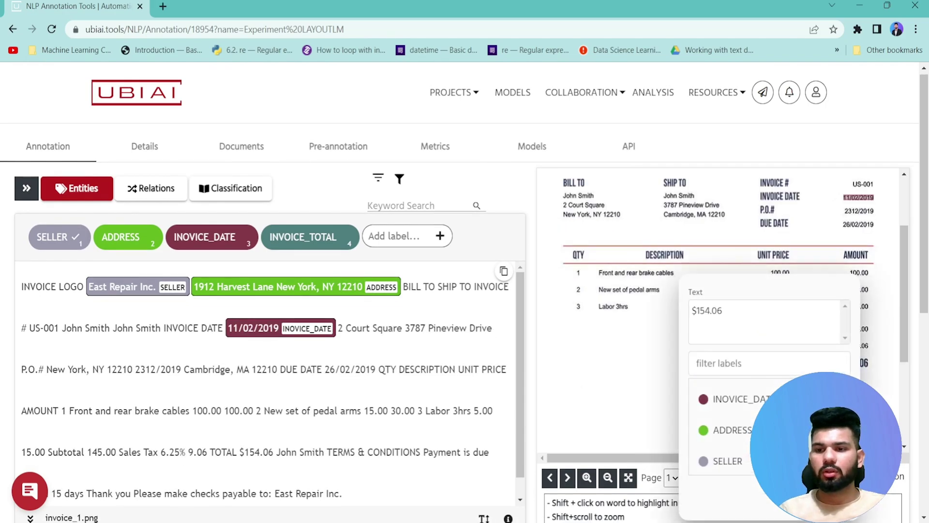
click(736, 452)
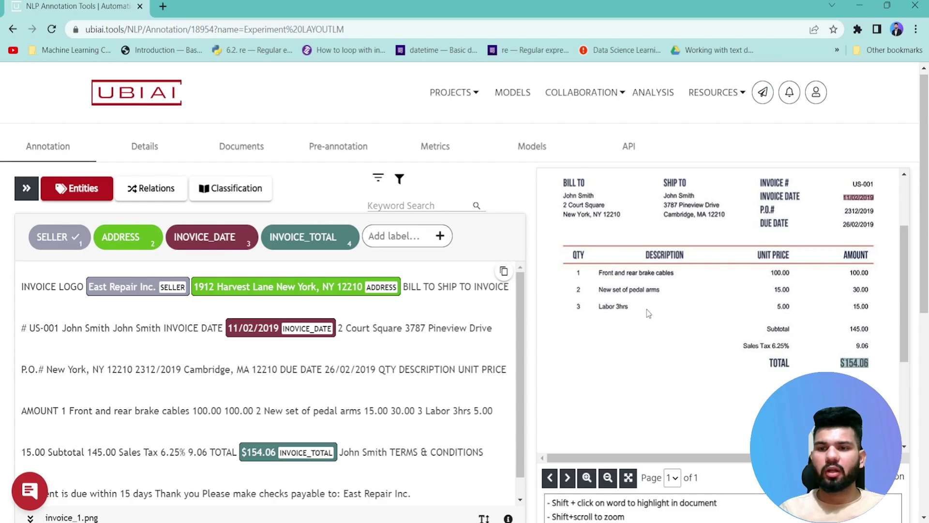
Validate invoice_1 so invoice_2.png loads, keeping the documents sidebar hidden
scroll(647, 313, up, 3)
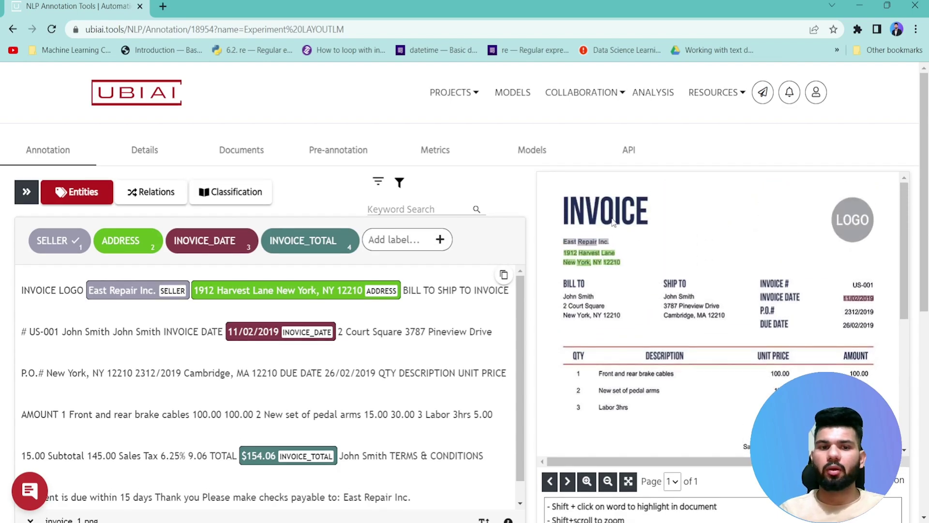
scroll(339, 464, down, 1)
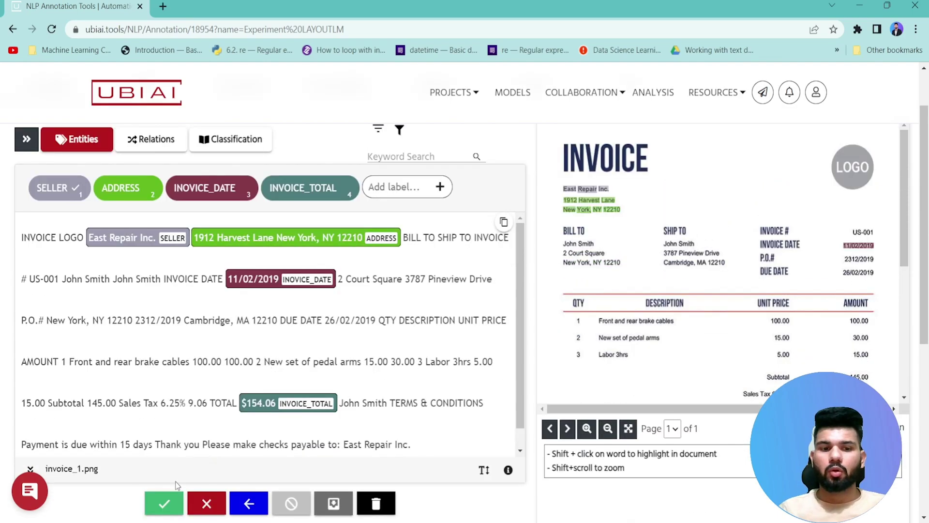
click(165, 506)
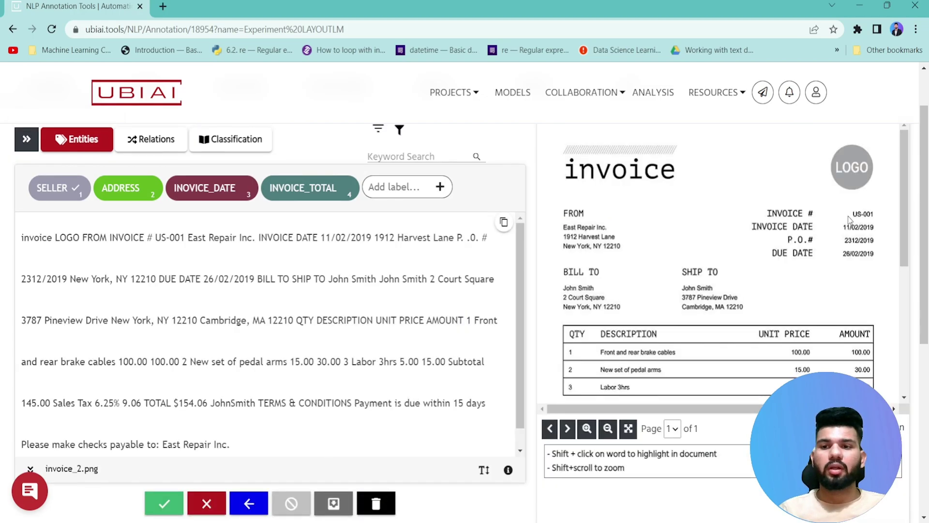
click(26, 141)
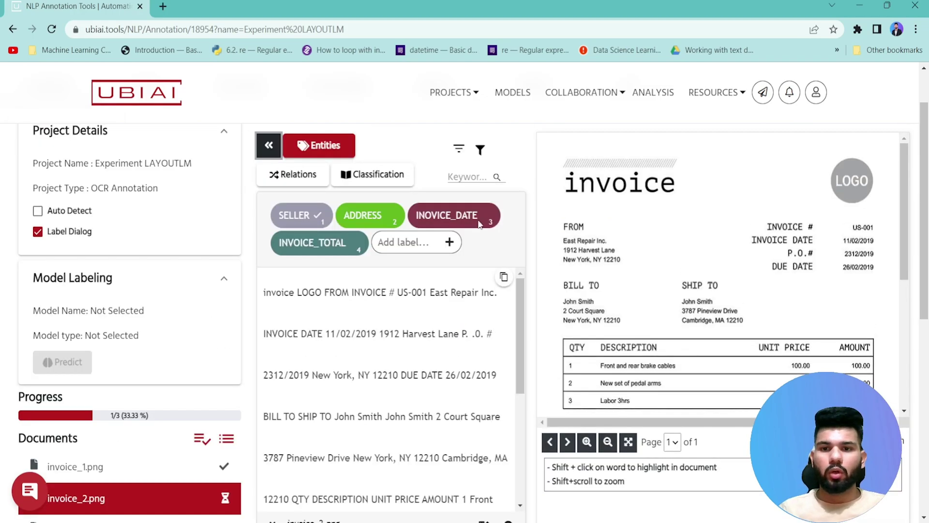
click(270, 147)
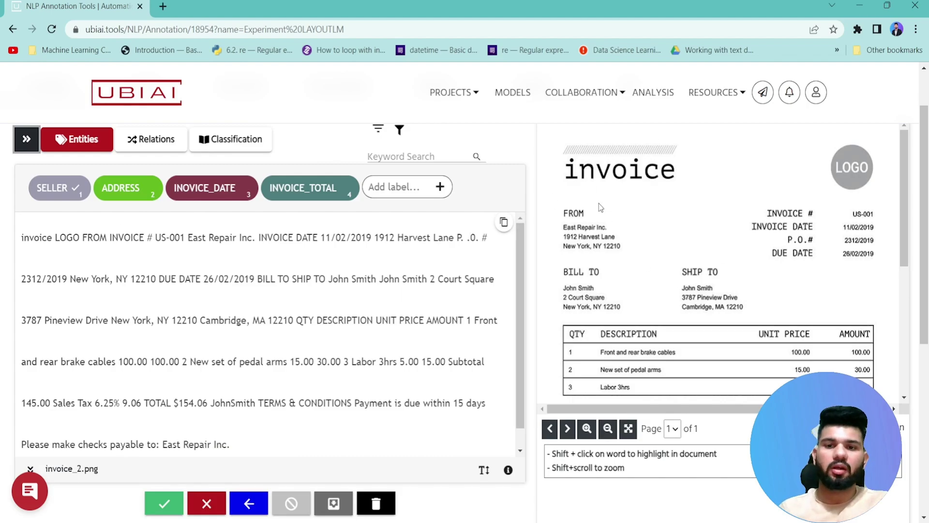
scroll(599, 204, up, 2)
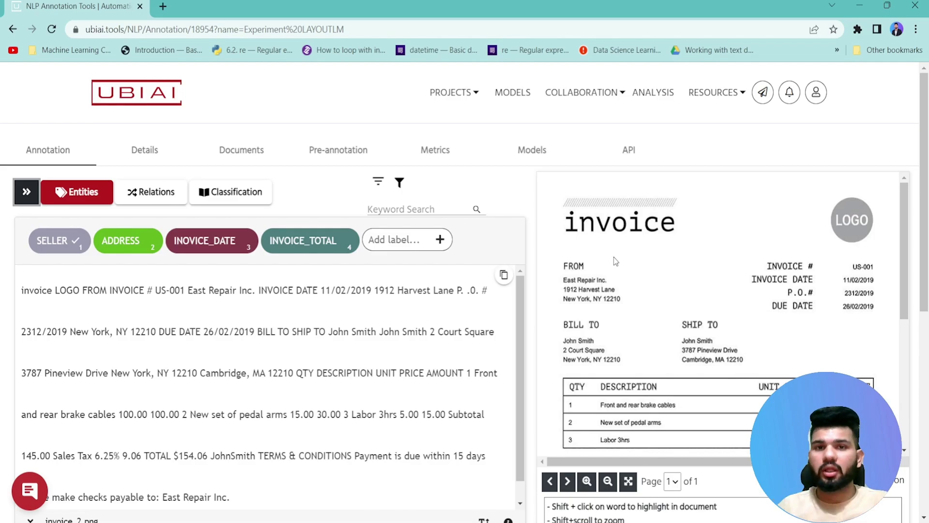
Go to the OCR Sample project's annotation page from the Project List
click(466, 92)
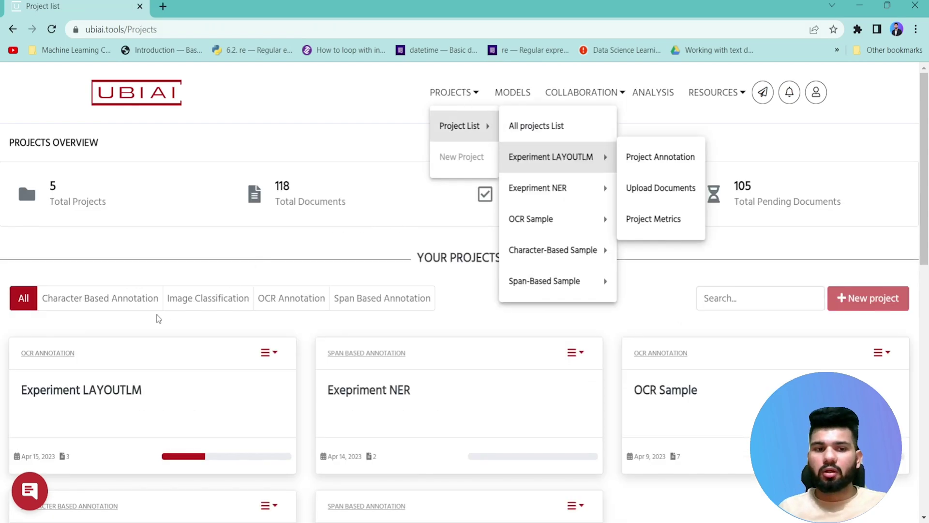
scroll(157, 318, down, 3)
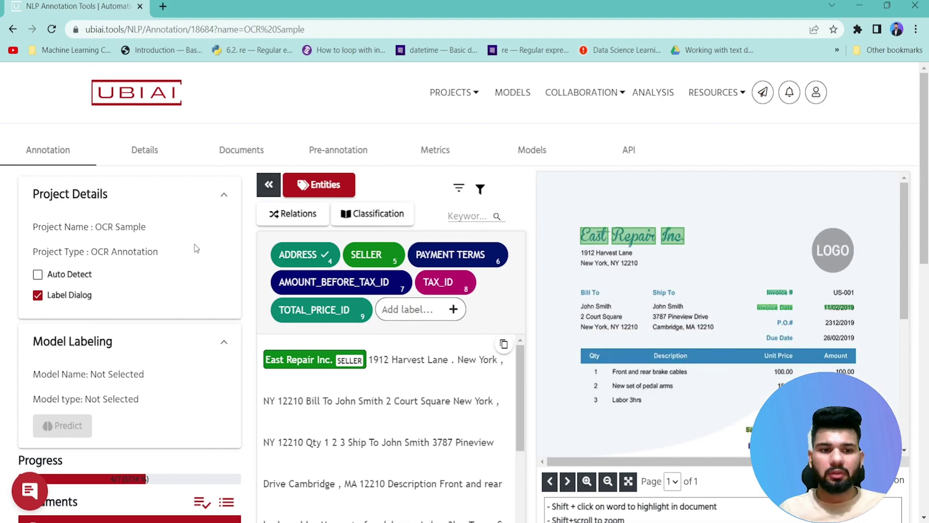
scroll(197, 249, down, 6)
scroll(139, 276, down, 2)
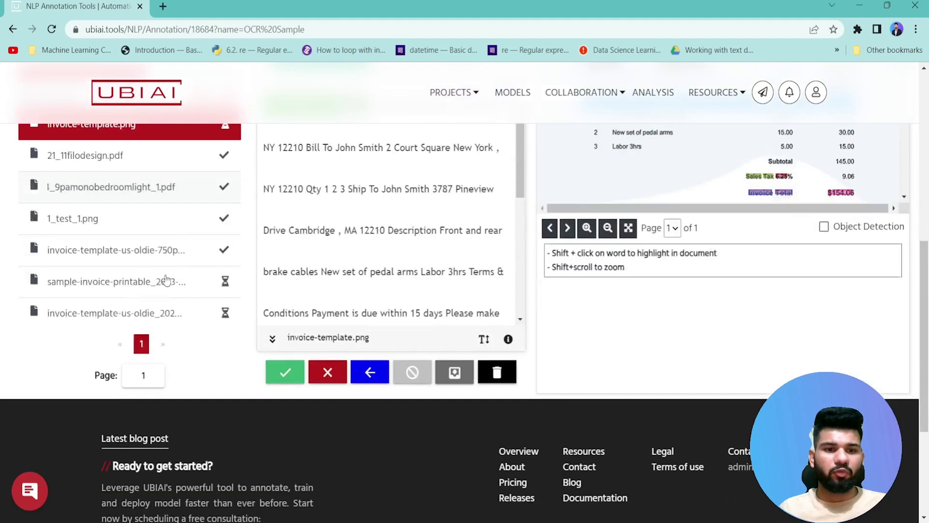
scroll(151, 276, up, 3)
scroll(188, 265, up, 2)
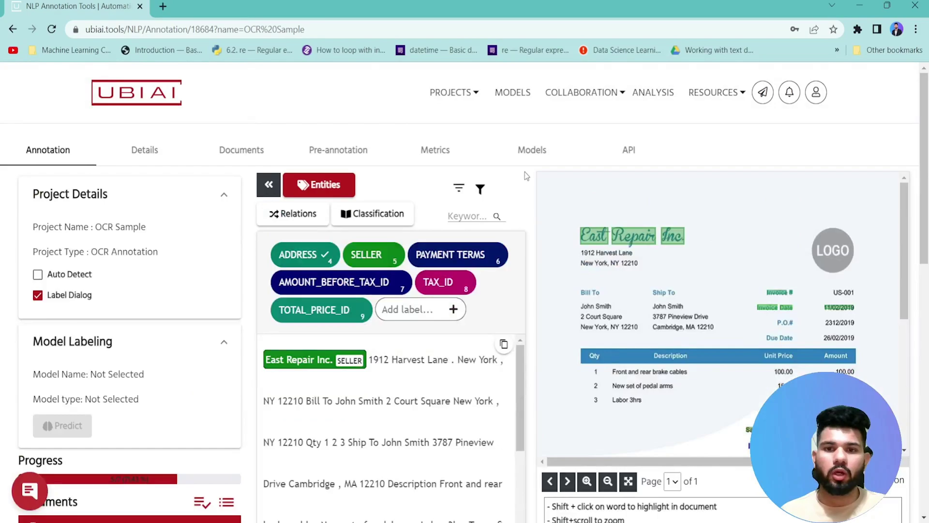
Set the GPT few-shot model's temperature to 0.5, keep 5 examples, and save
click(532, 149)
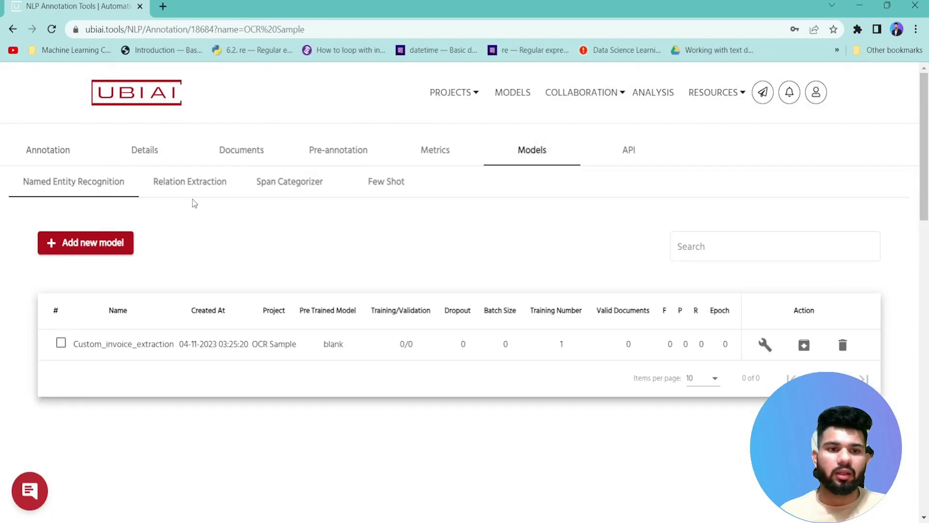
click(393, 187)
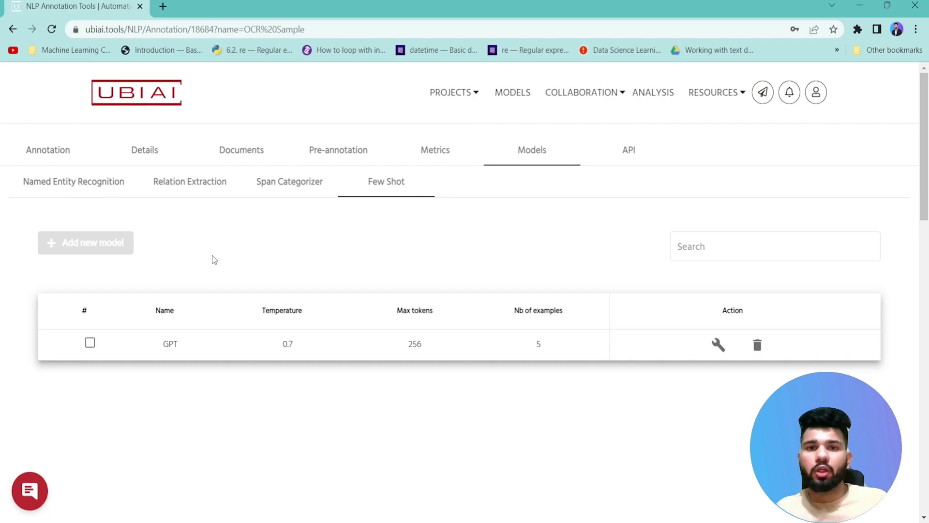
click(90, 343)
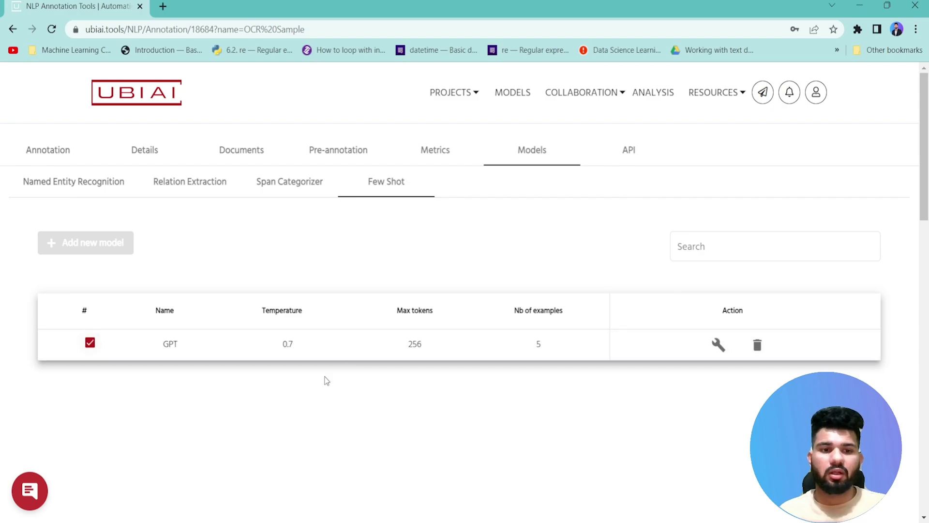
click(726, 348)
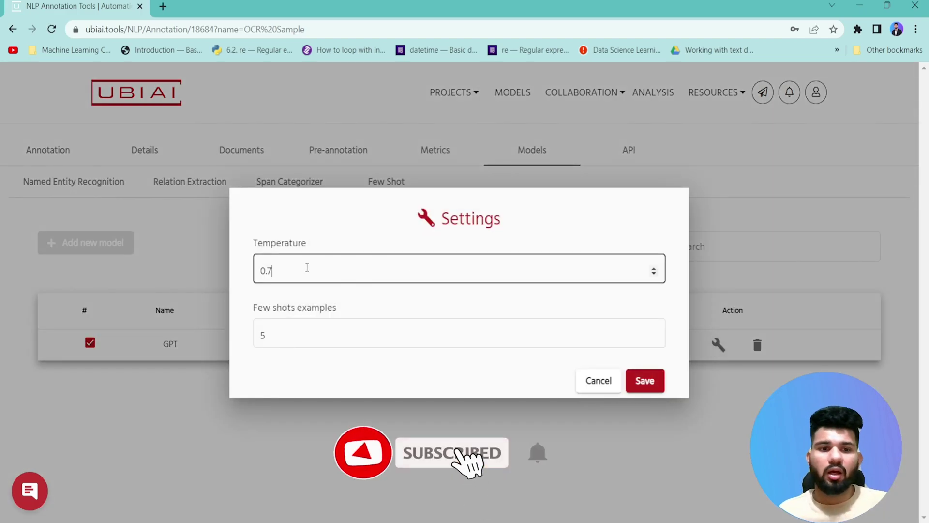
key(BackSpace)
key(BackSpace)
text(.5)
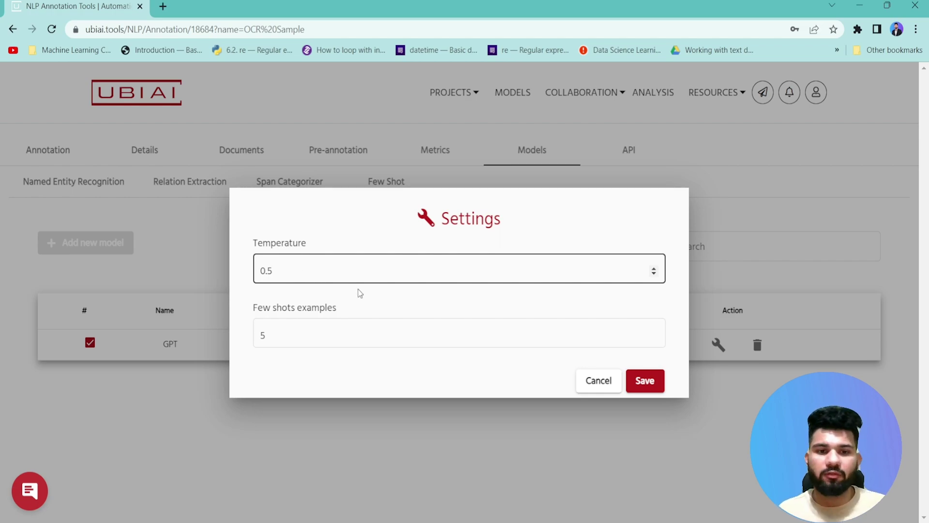
click(326, 334)
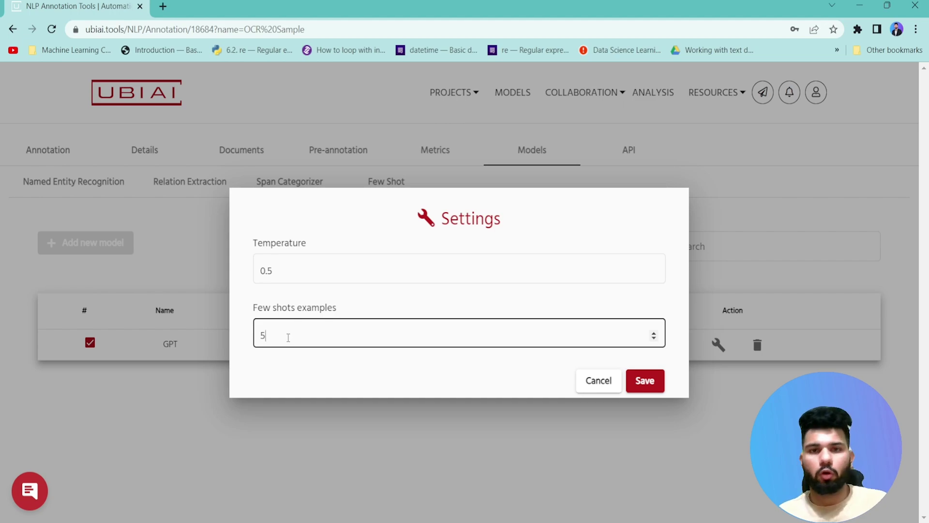
drag(267, 334, 237, 344)
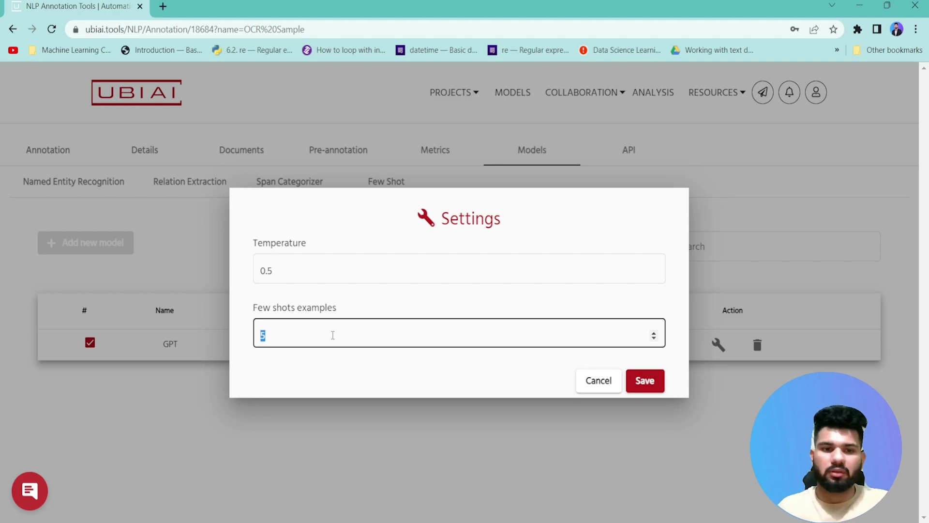
click(654, 381)
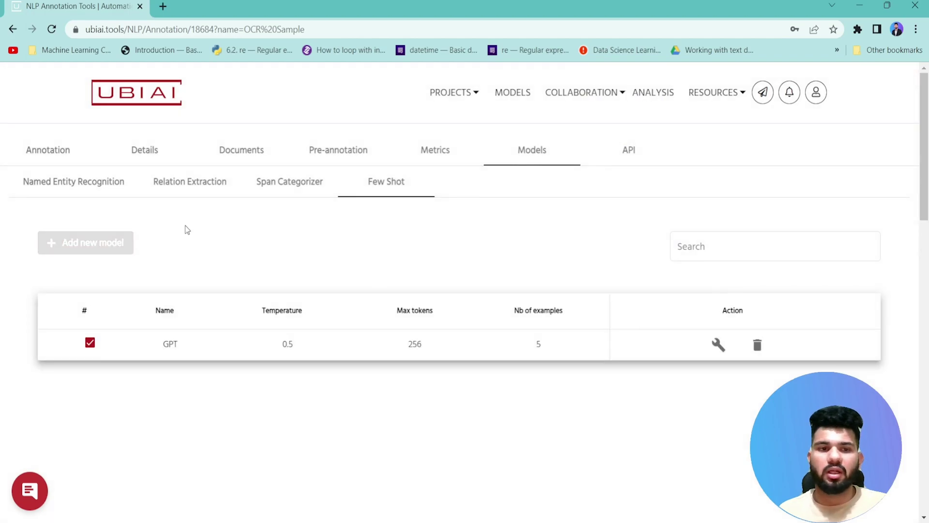
Open the pending printable sample invoice in the project's annotation view
click(42, 148)
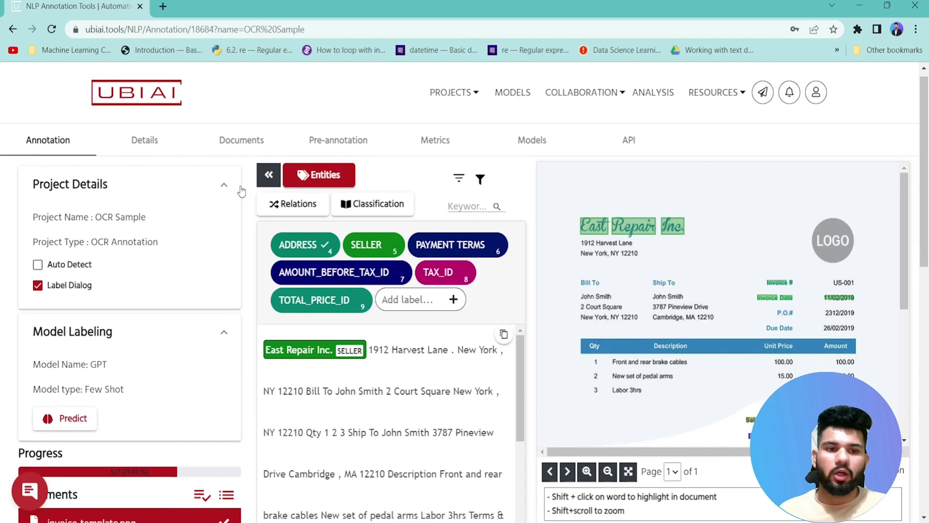
scroll(241, 190, down, 5)
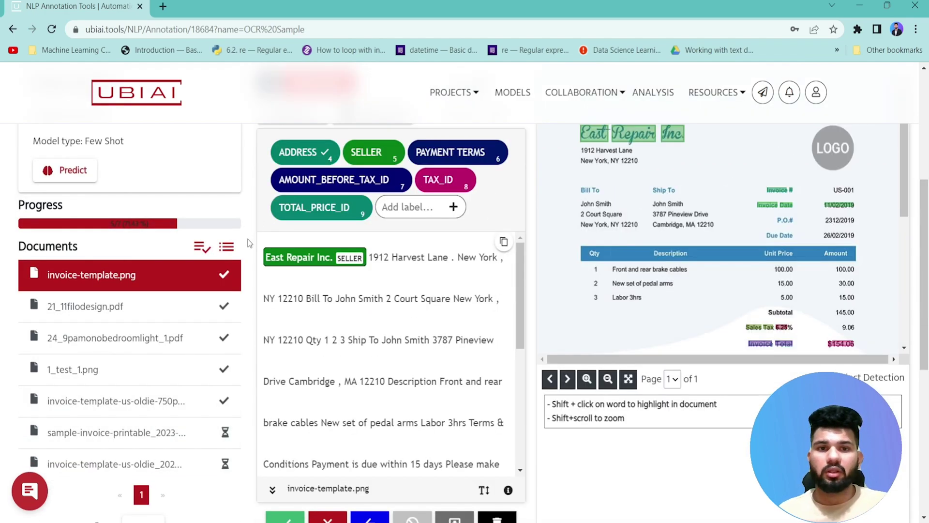
click(154, 430)
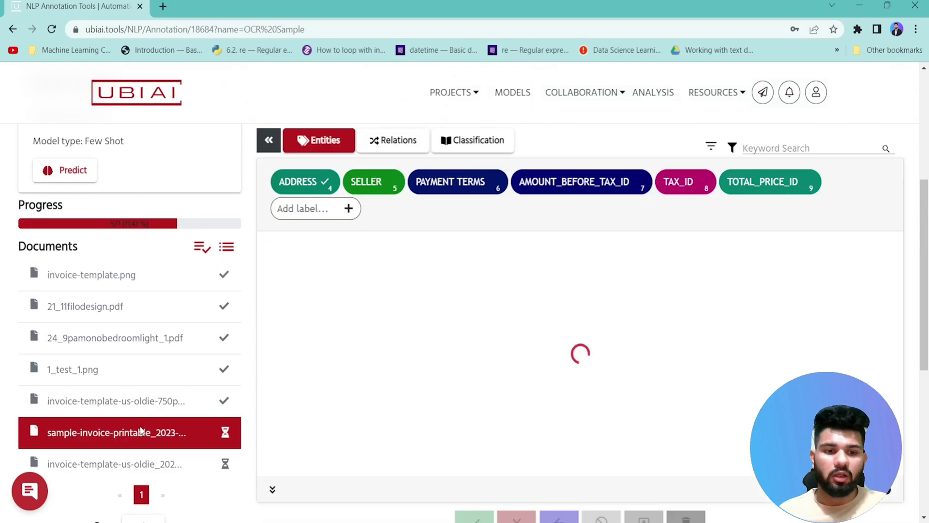
scroll(773, 300, up, 4)
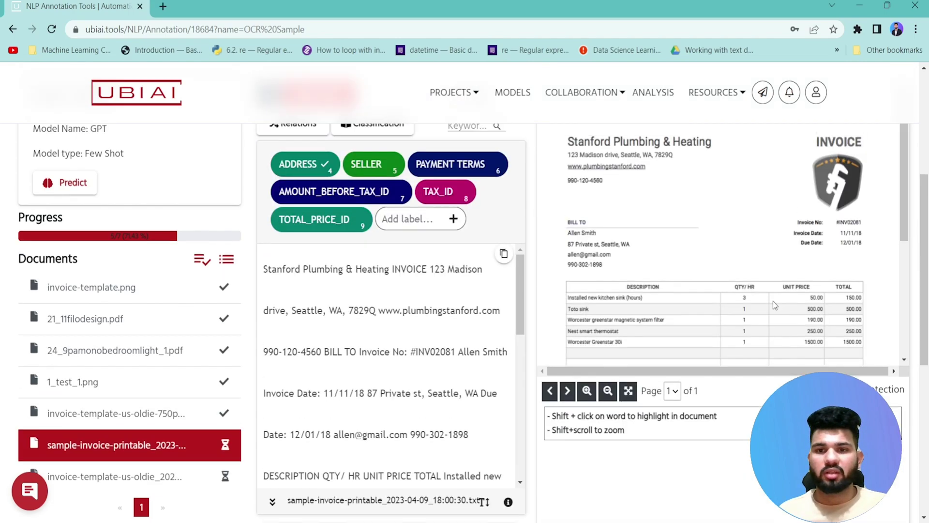
scroll(702, 249, up, 1)
scroll(625, 235, down, 1)
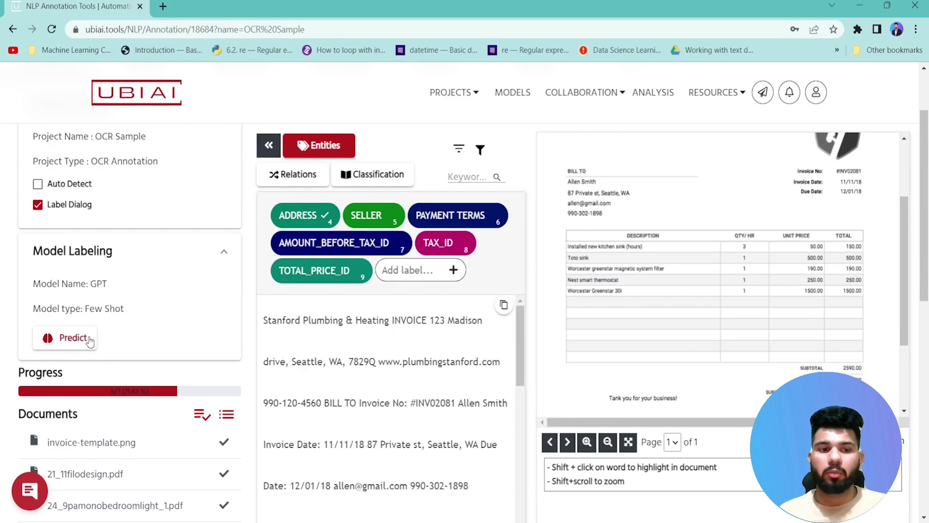
Run Predict with the GPT few-shot model to auto-label the invoice's entities
drag(121, 286, 19, 292)
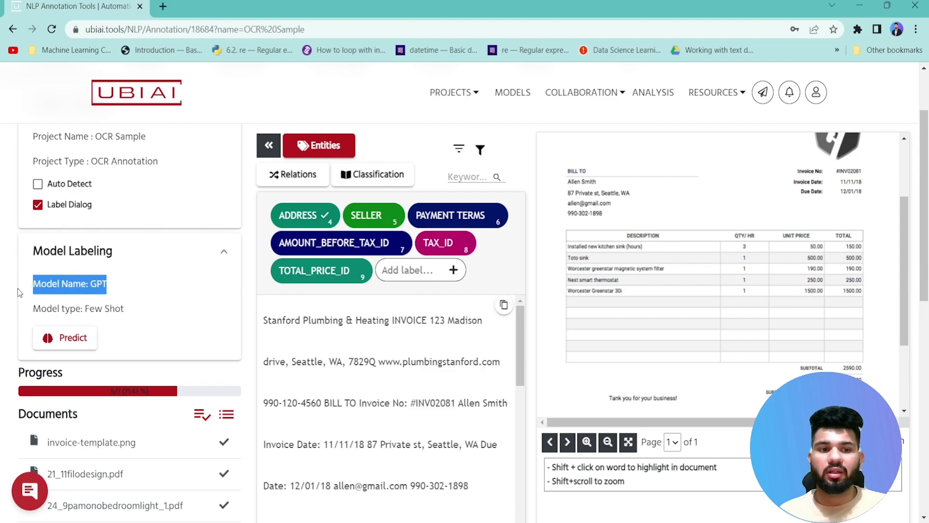
drag(131, 310, 35, 316)
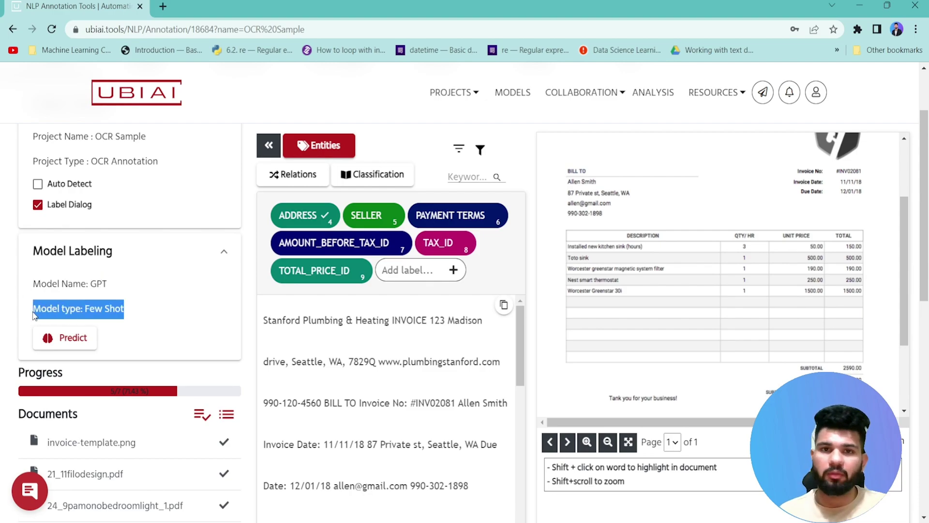
click(68, 347)
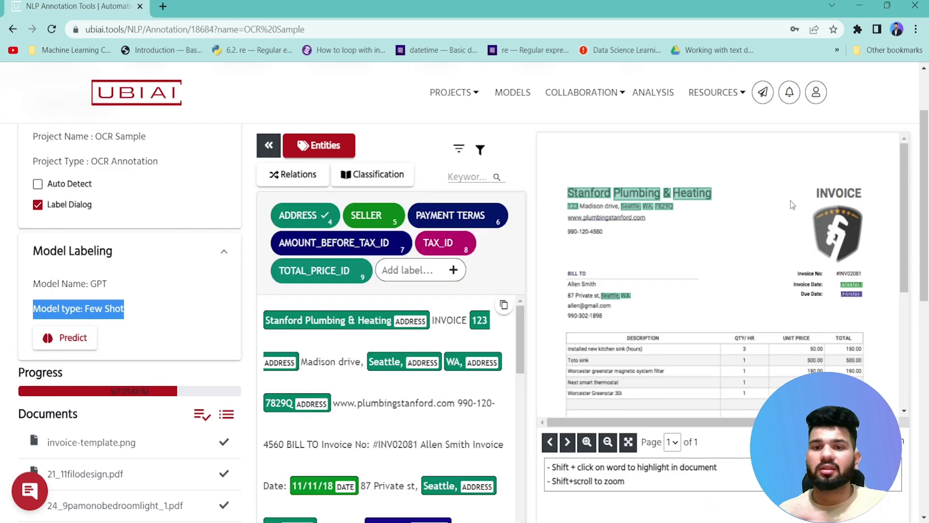
scroll(697, 278, down, 5)
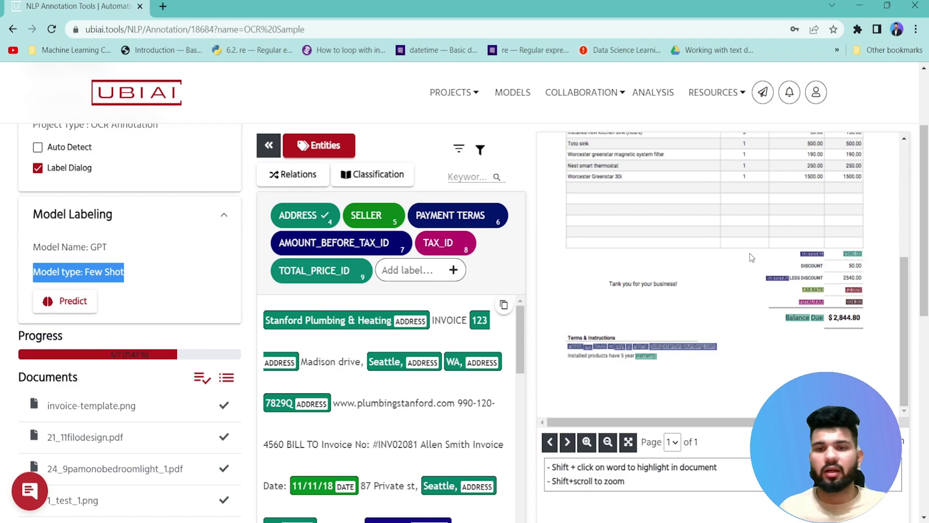
scroll(753, 264, up, 1)
scroll(753, 264, up, 4)
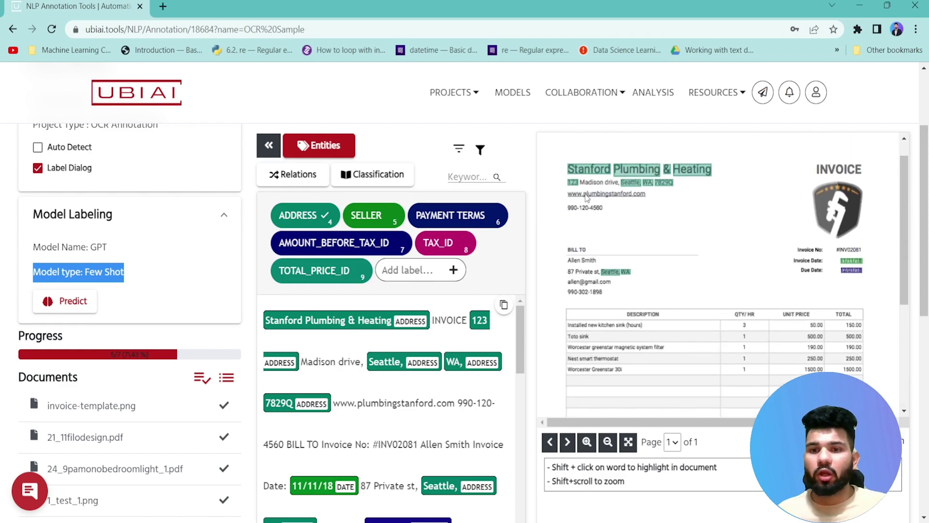
scroll(586, 188, up, 3)
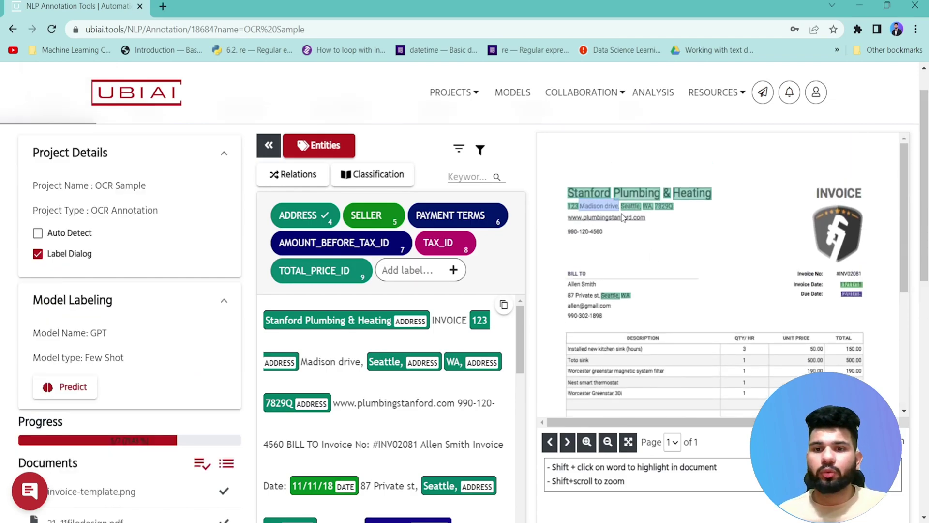
Label "Madison drive," as ADDRESS
drag(624, 218, 624, 218)
click(687, 295)
text(ad)
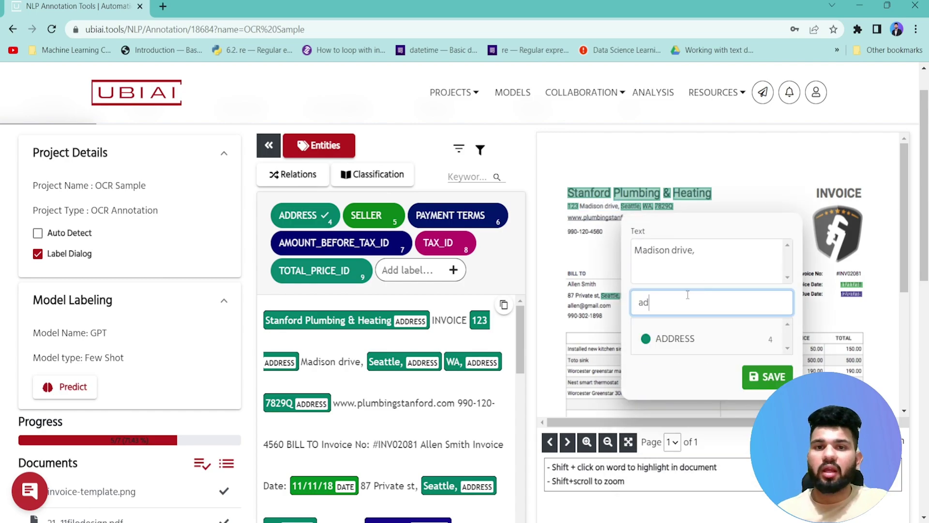
text(dress)
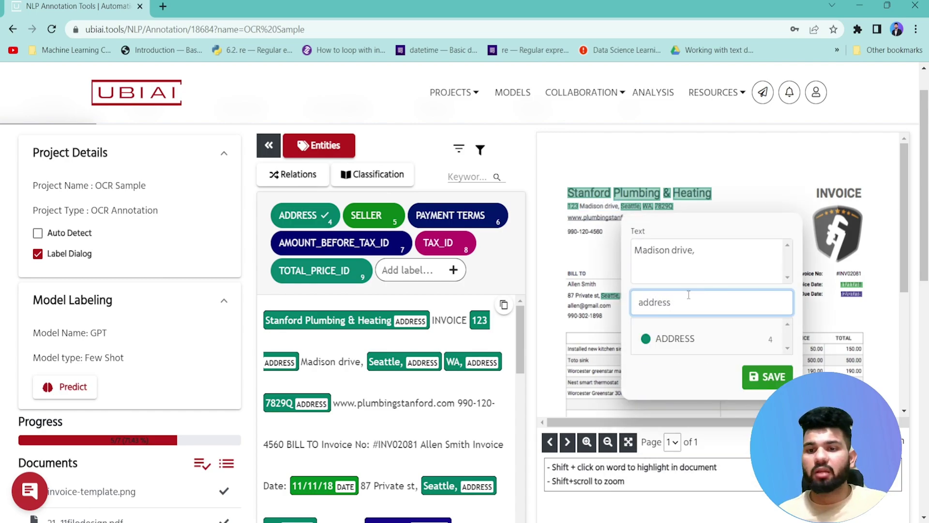
key(Return)
Delete the mistaken ADDRESS label on "warranty."
scroll(672, 267, down, 2)
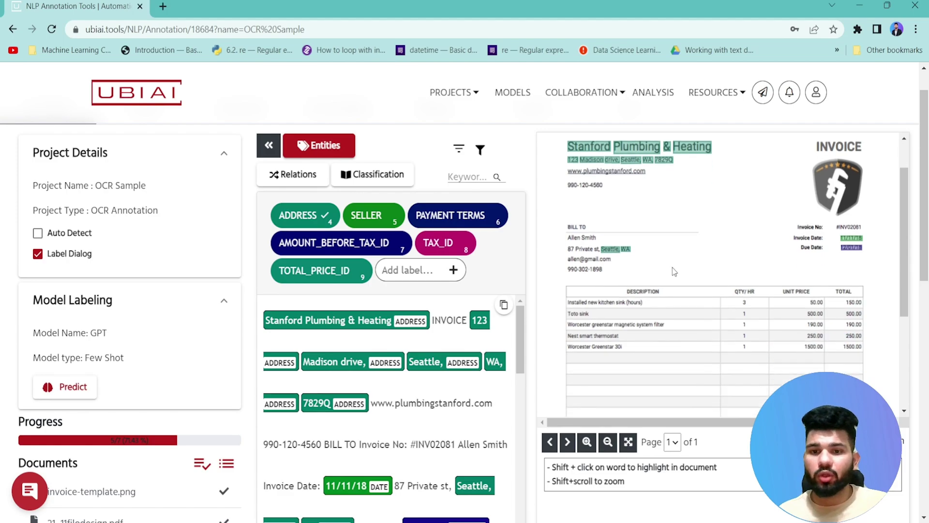
scroll(786, 256, down, 5)
click(643, 357)
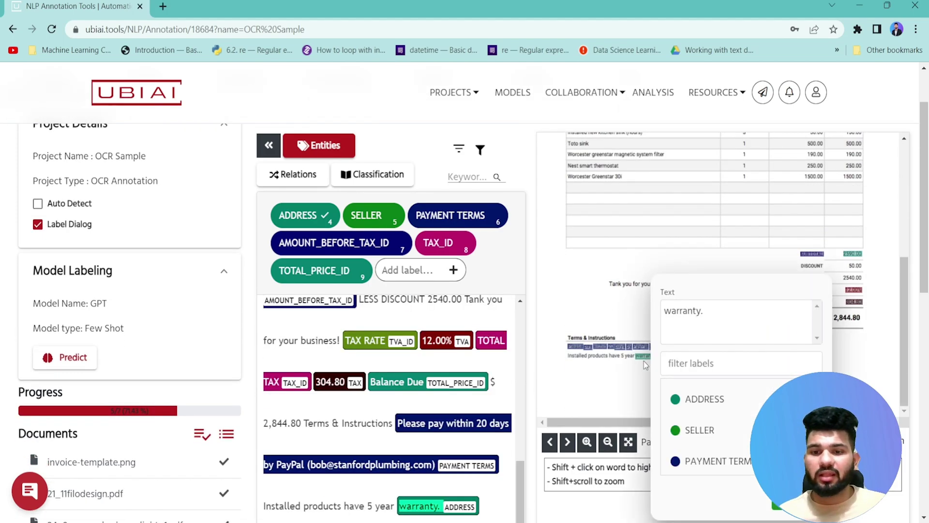
click(686, 320)
key(ctrl+a)
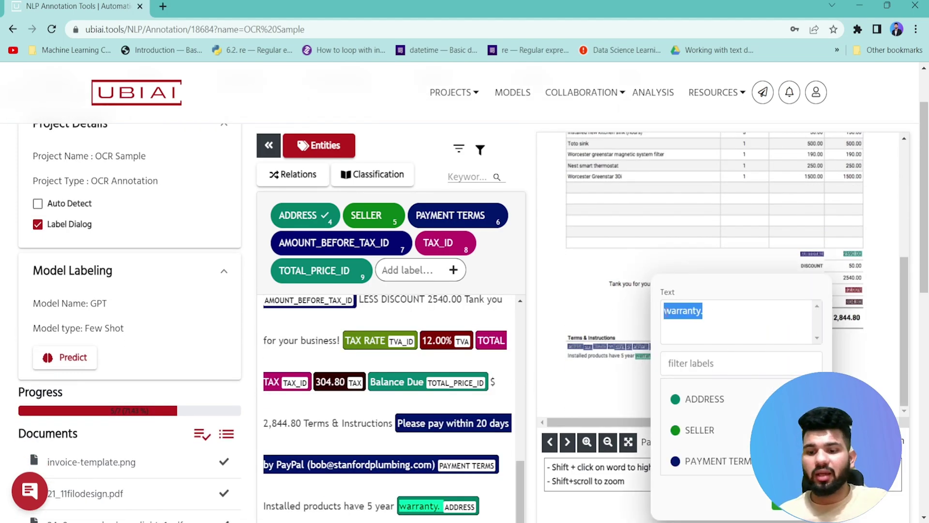
key(BackSpace)
right_click(649, 358)
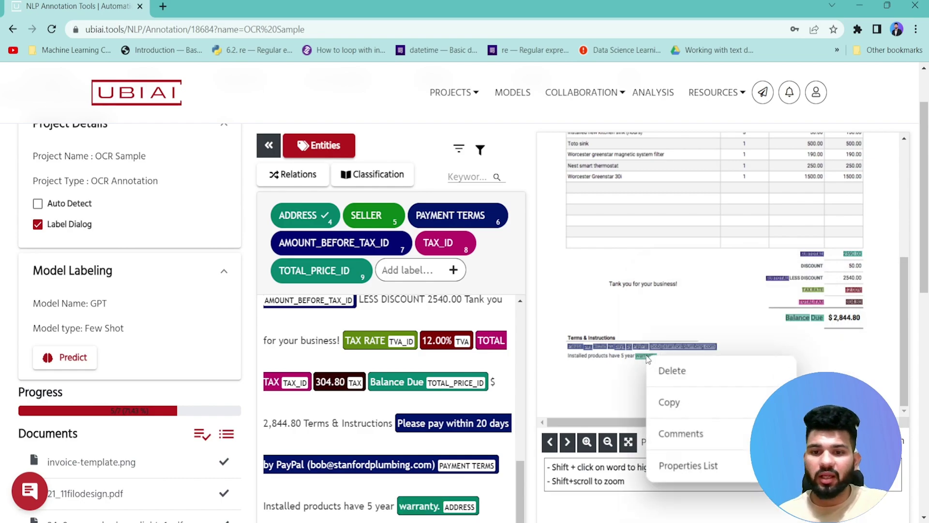
click(670, 369)
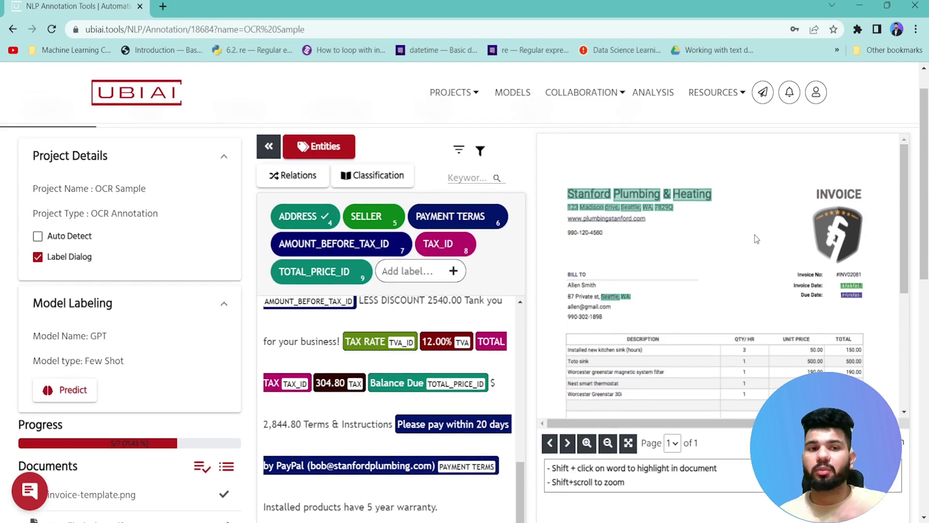
mouse_move(511, 211)
scroll(752, 350, down, 5)
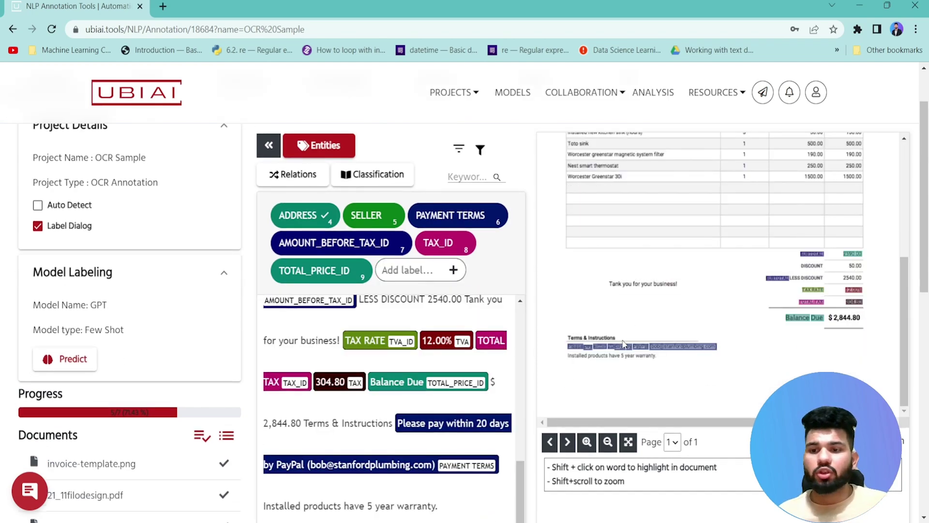
scroll(587, 373, down, 5)
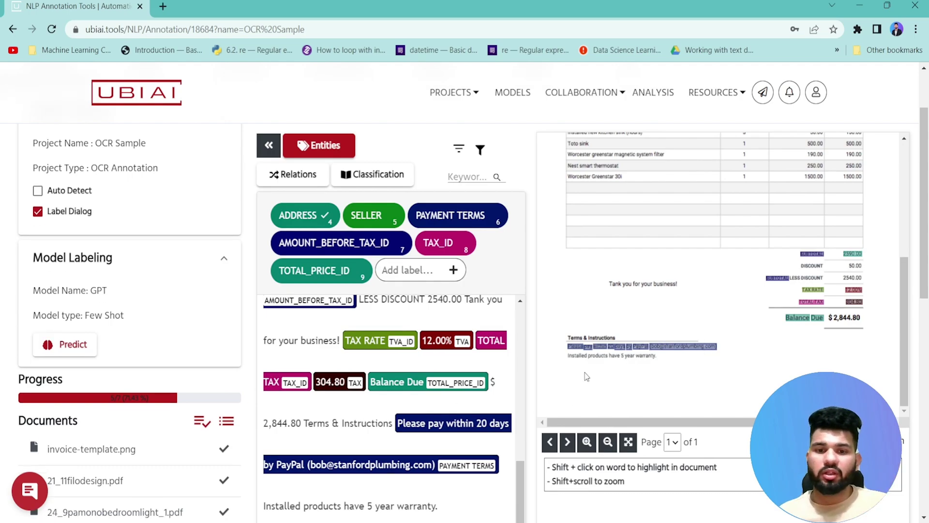
Validate the Stanford Plumbing & Heating invoice
click(285, 382)
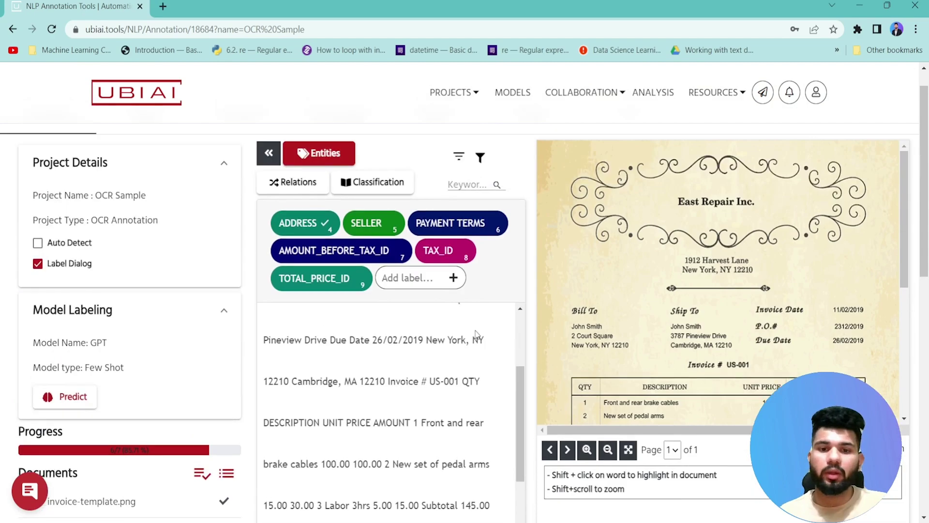
scroll(540, 329, down, 2)
scroll(635, 353, up, 2)
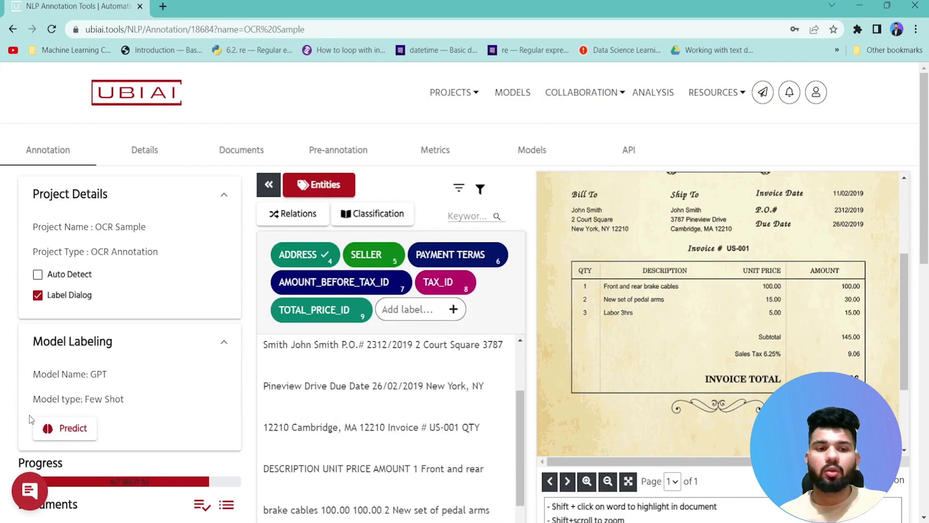
Auto-label the East Repair Inc. invoice with the GPT model's predictions
click(72, 430)
scroll(716, 310, up, 3)
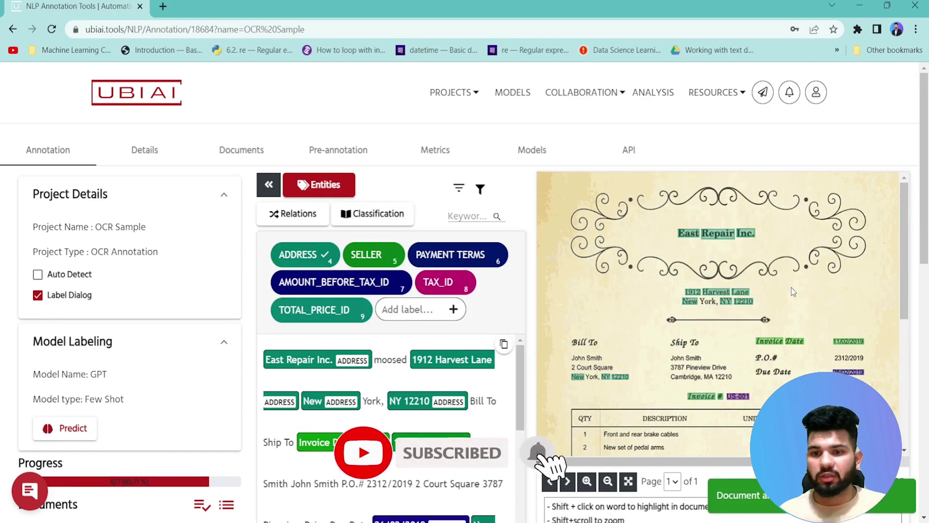
scroll(765, 293, down, 3)
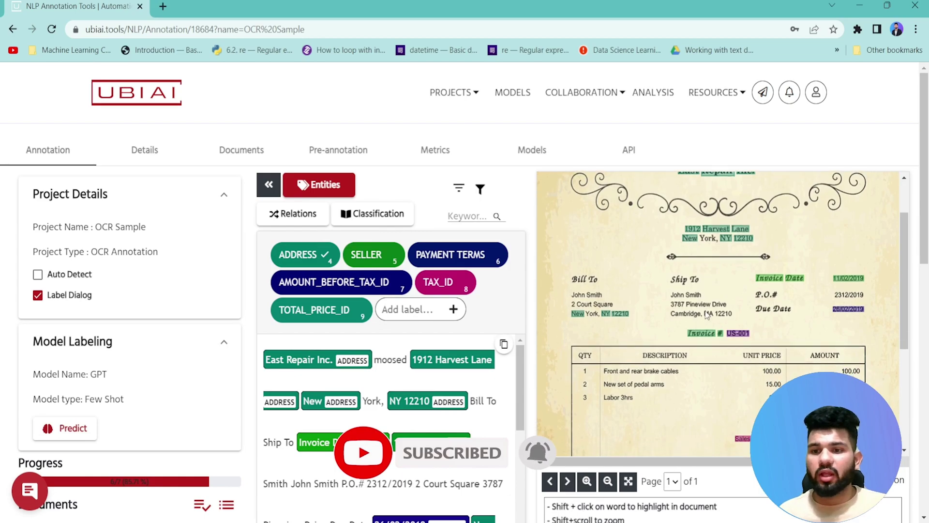
scroll(749, 285, down, 3)
scroll(713, 293, down, 2)
scroll(776, 281, up, 3)
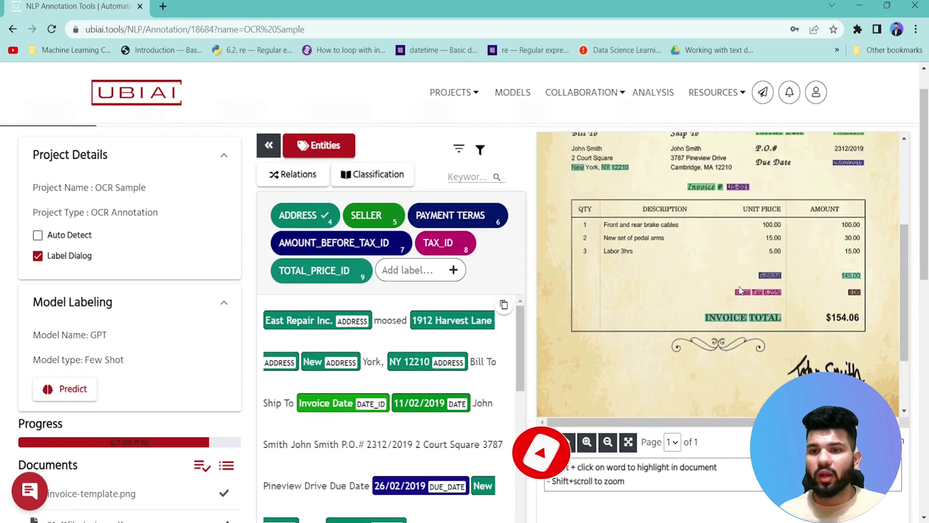
scroll(774, 211, down, 1)
scroll(774, 205, up, 5)
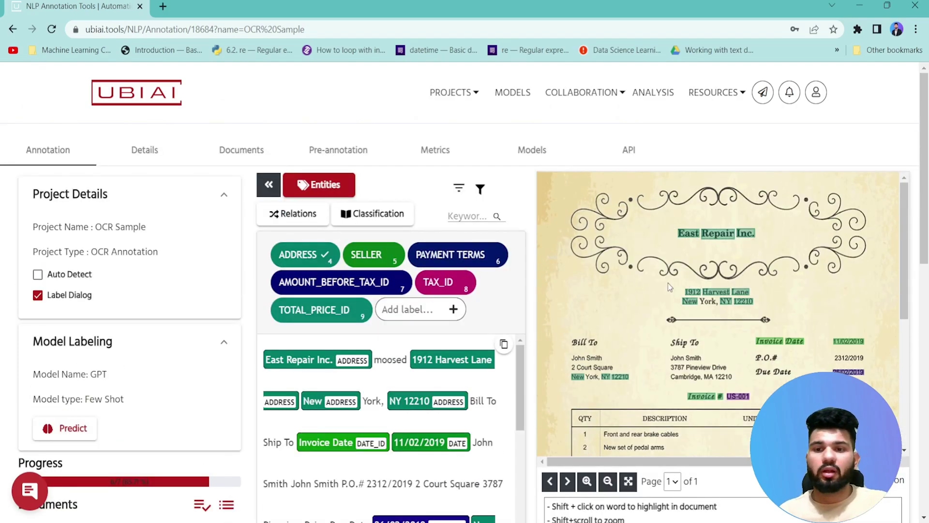
scroll(474, 294, down, 6)
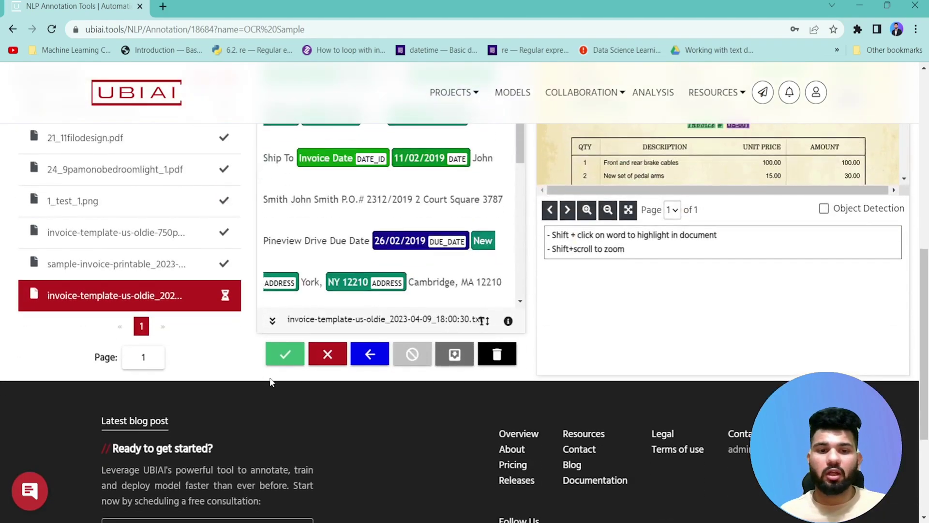
Mark the East Repair Inc. invoice as validated
click(285, 353)
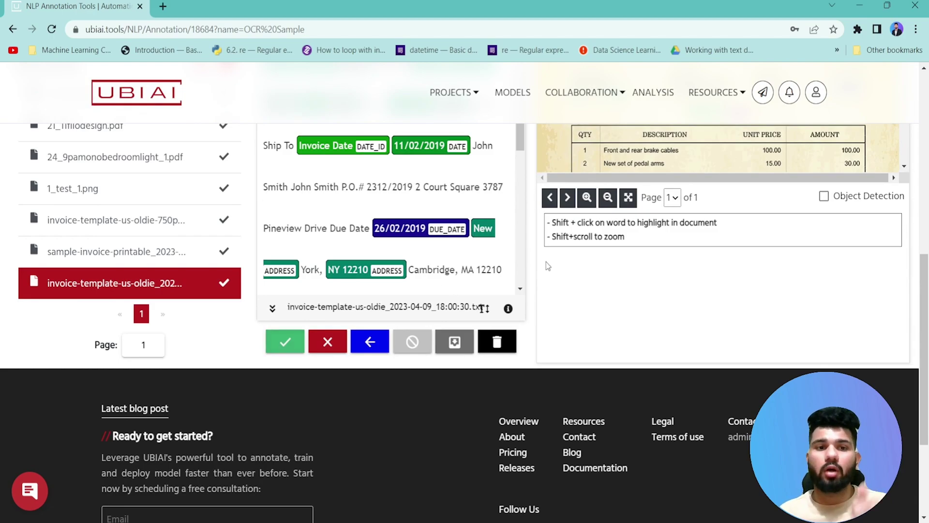
scroll(544, 266, up, 3)
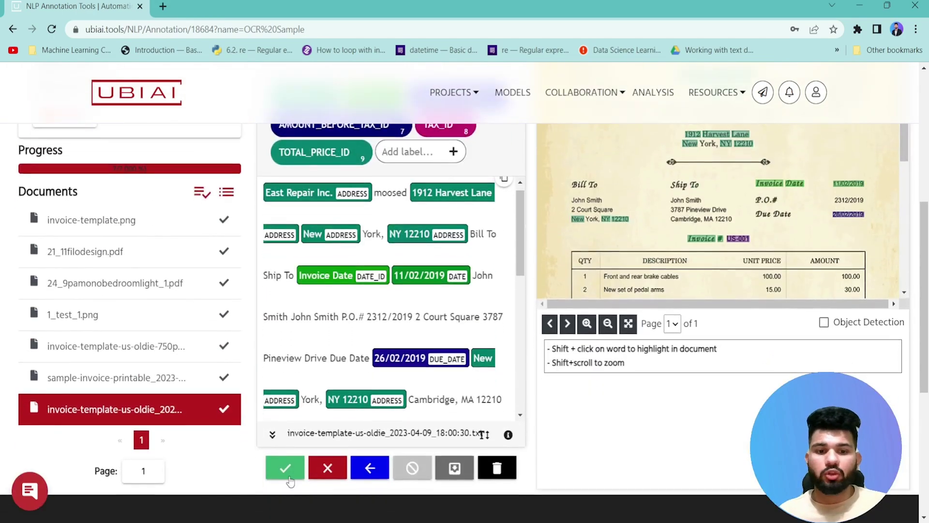
mouse_move(384, 284)
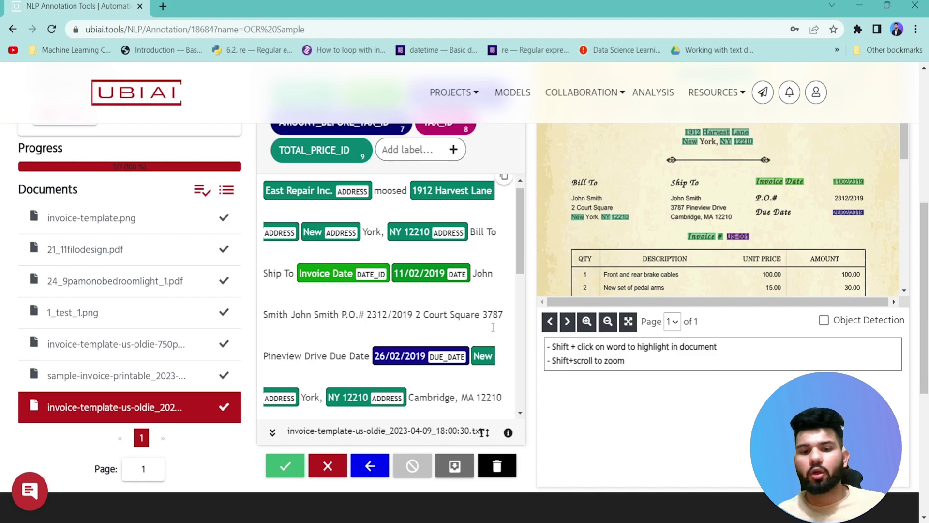
Export the OCR Sample project's validated documents as an OCR Processed Form download
click(467, 470)
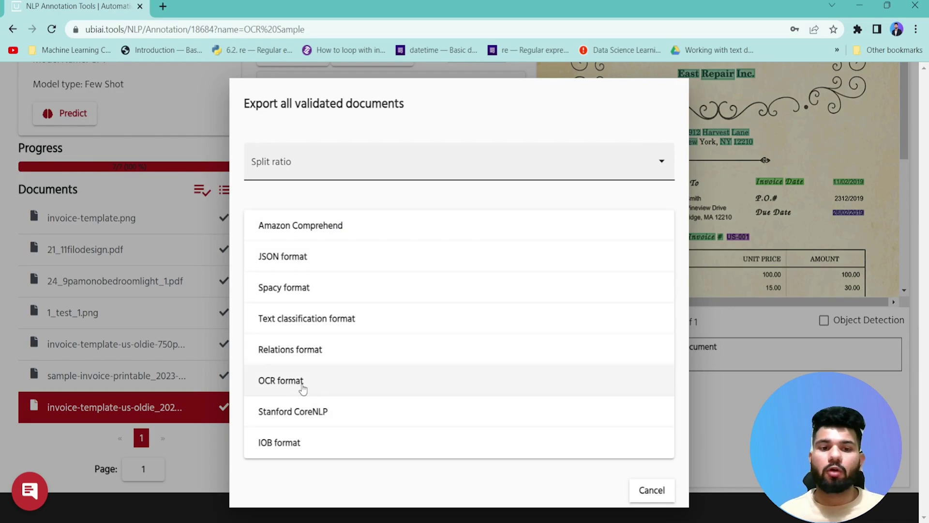
click(322, 387)
scroll(448, 355, down, 3)
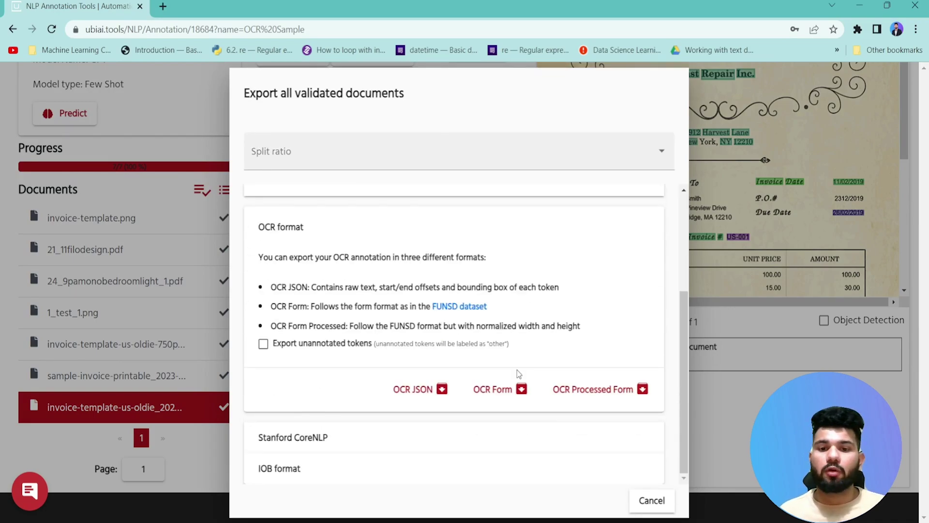
click(607, 393)
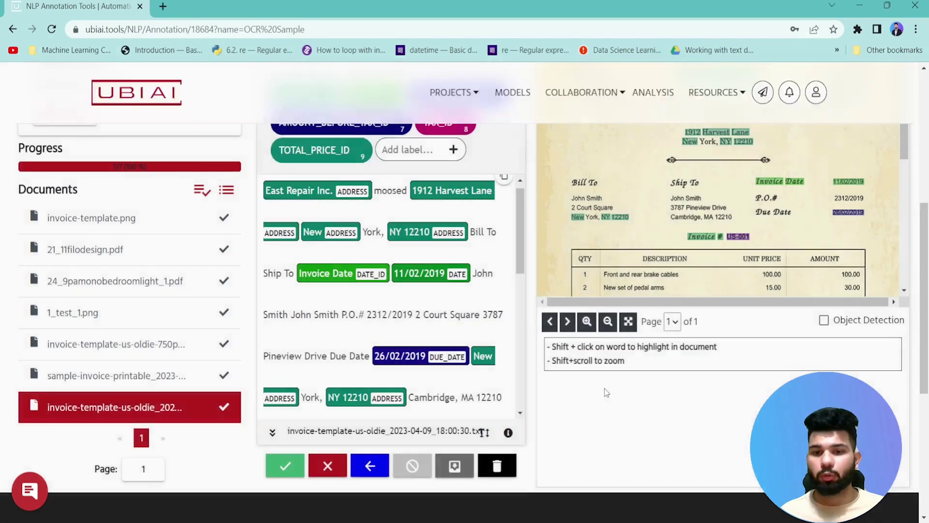